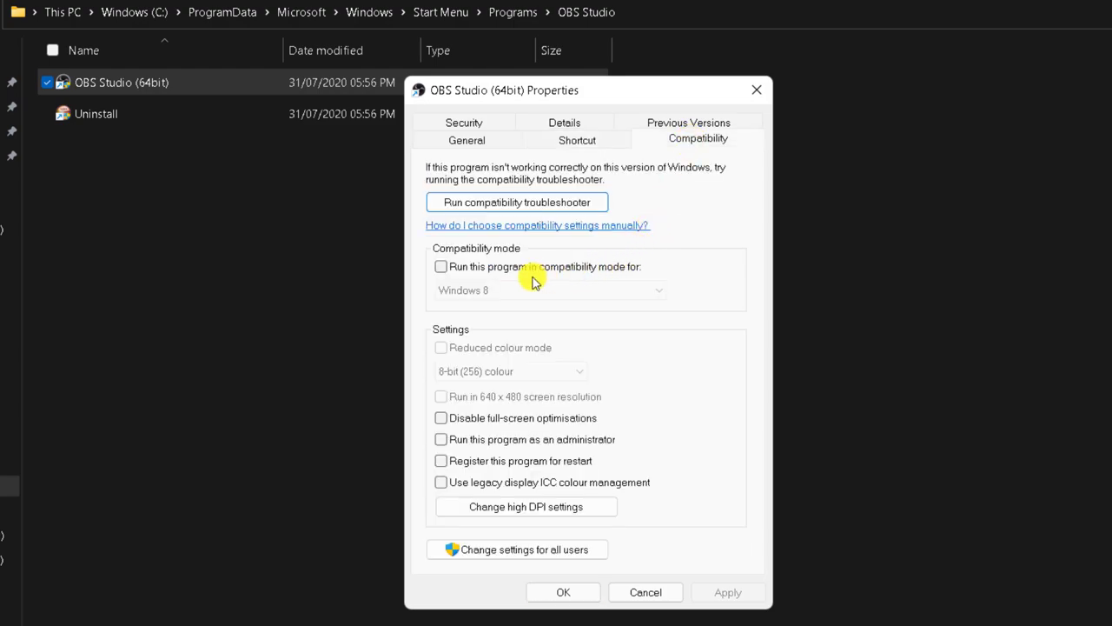
# Set OBS Studio to run in compatibility mode for Windows 7 and as an administrator, and apply the changes.
pyautogui.click(440, 266)
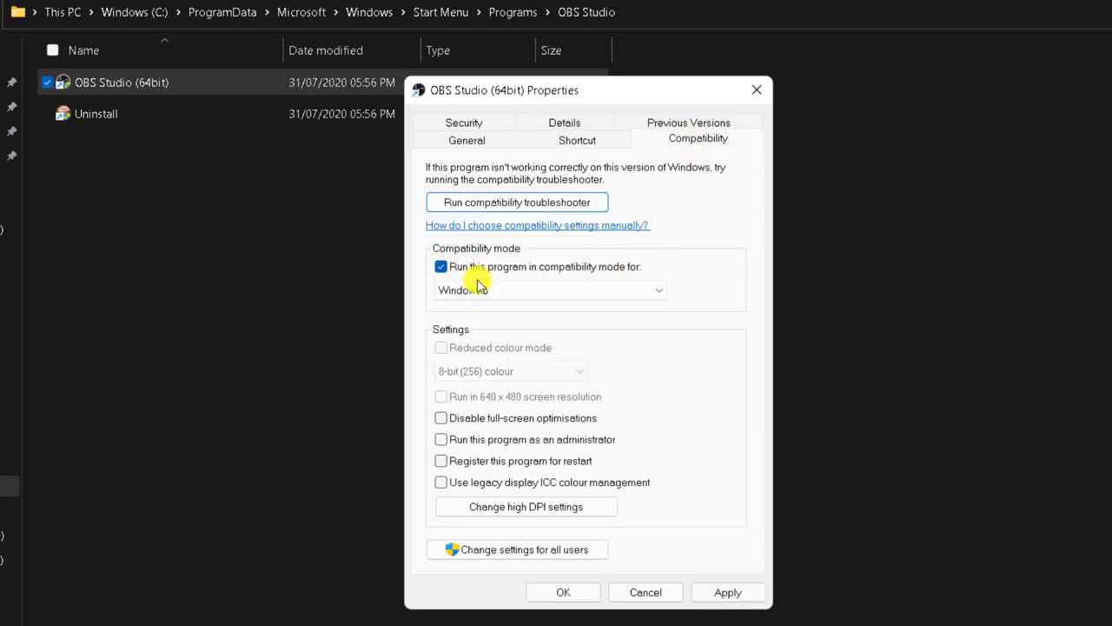
pyautogui.click(484, 289)
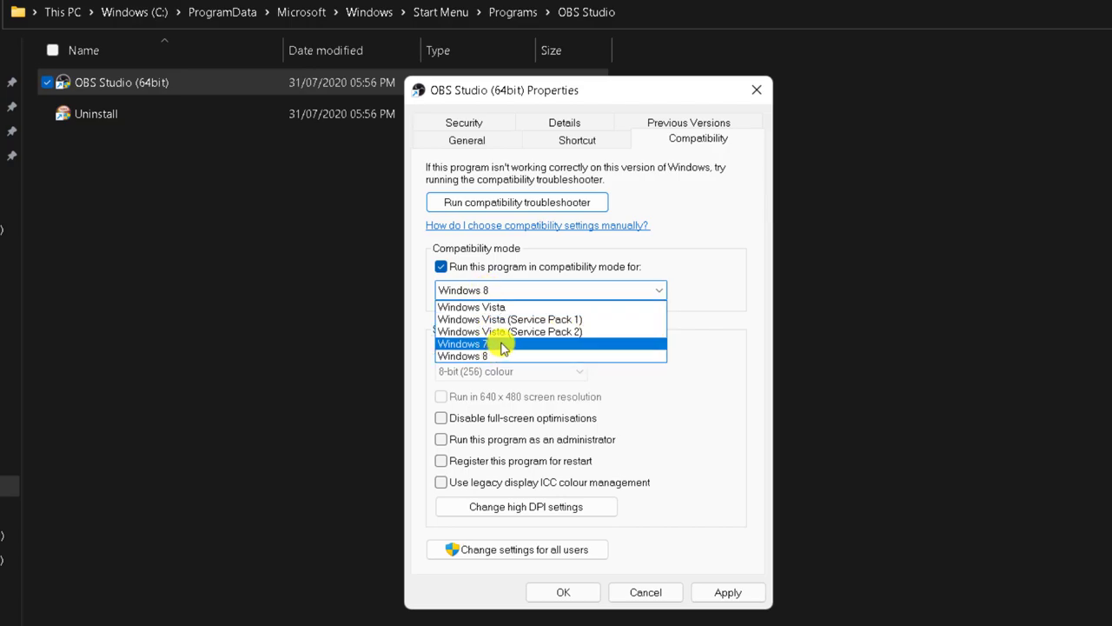
pyautogui.click(501, 345)
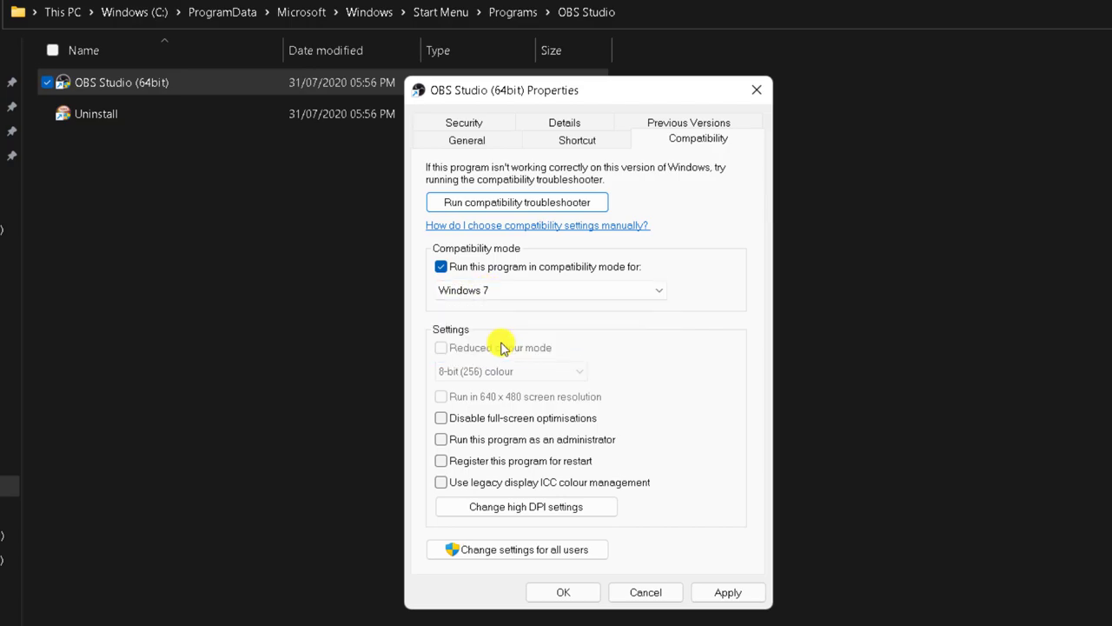
pyautogui.click(442, 441)
pyautogui.click(732, 596)
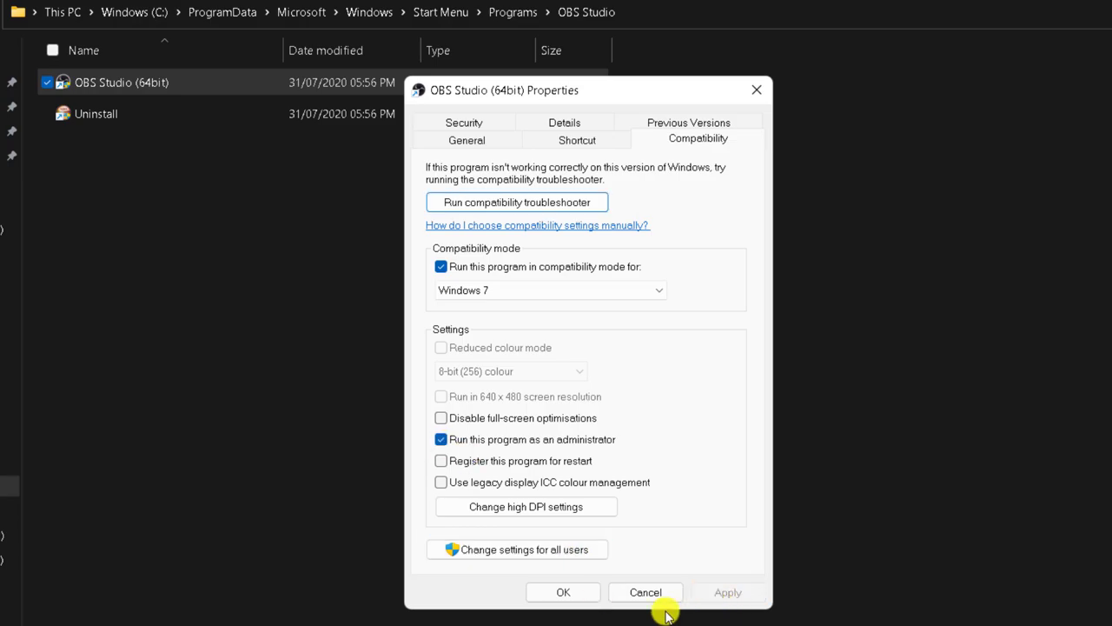
pyautogui.click(570, 596)
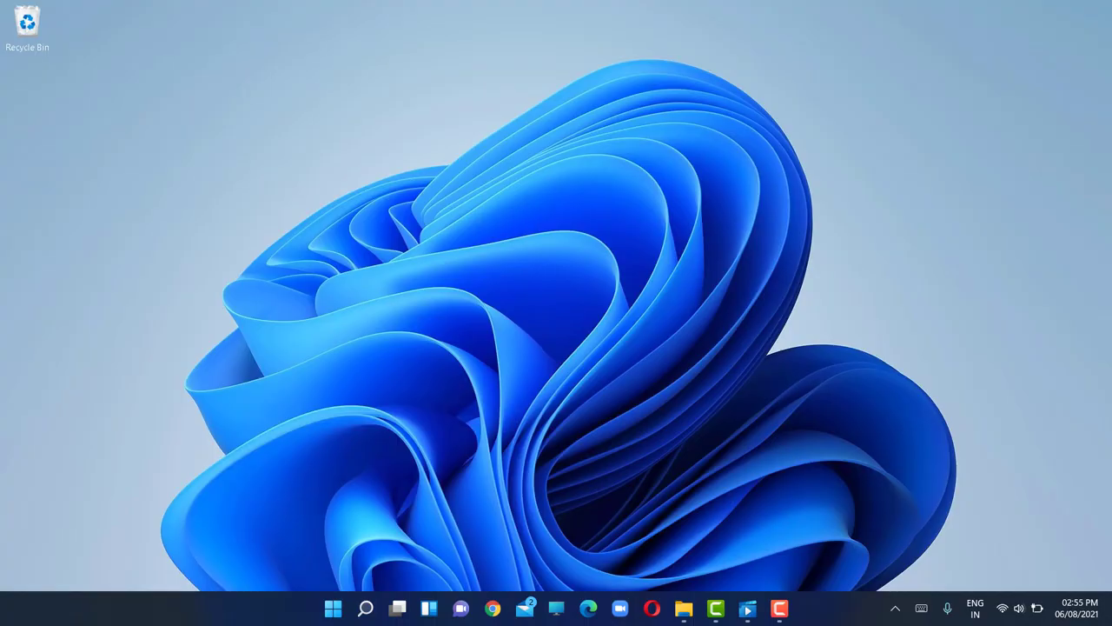
# Search Windows for "pes", launch eFootball PES 2021, and minimize the game window.
pyautogui.click(368, 608)
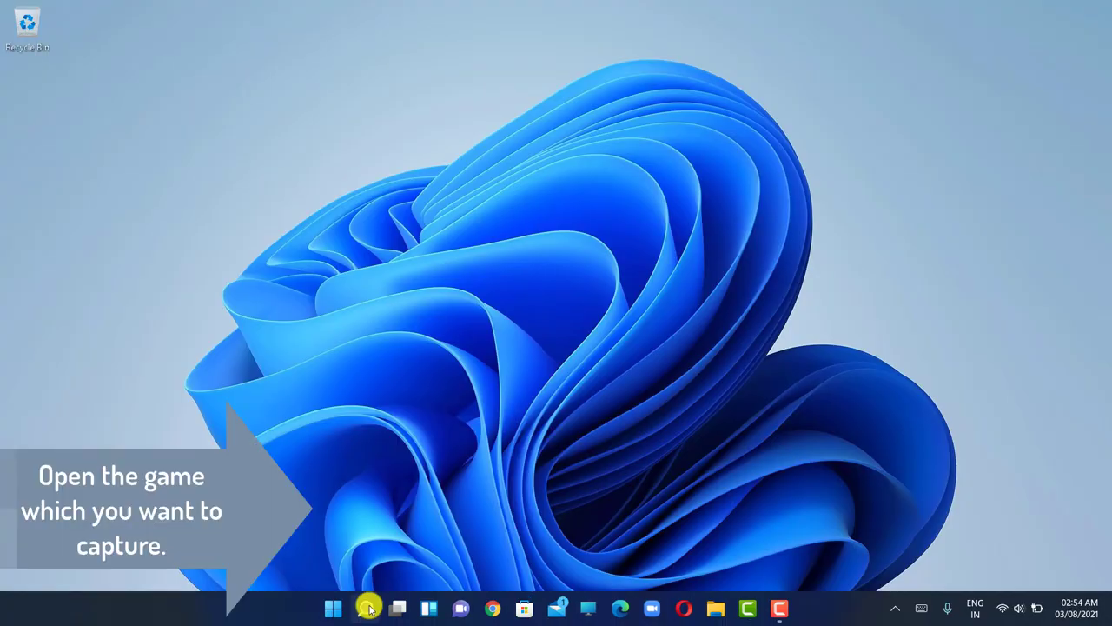
pyautogui.write('pes')
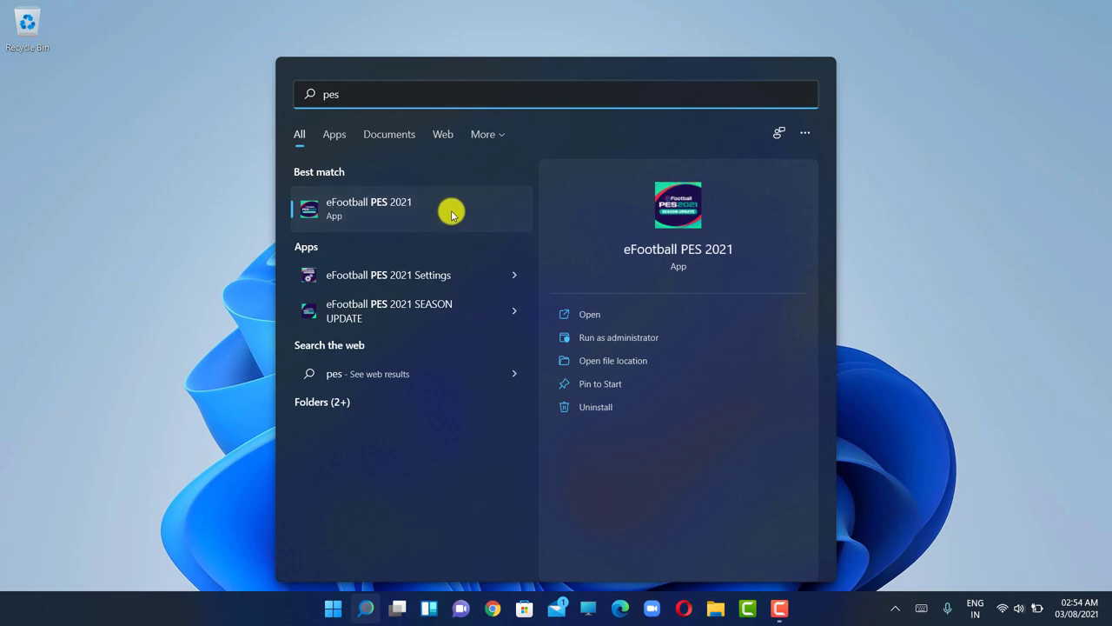
pyautogui.click(424, 212)
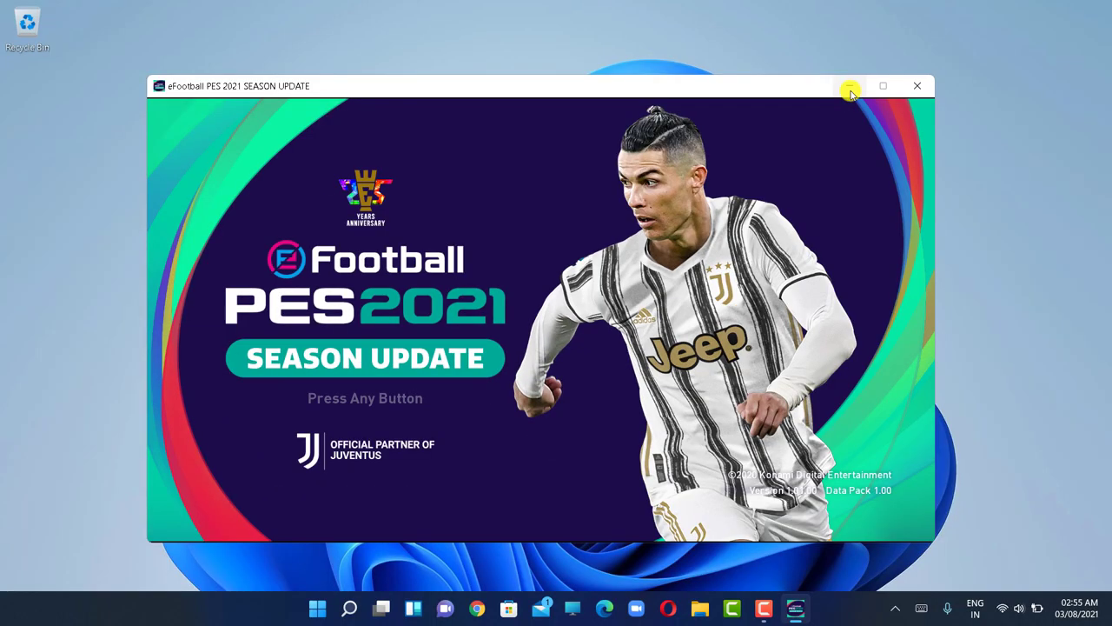
pyautogui.click(850, 88)
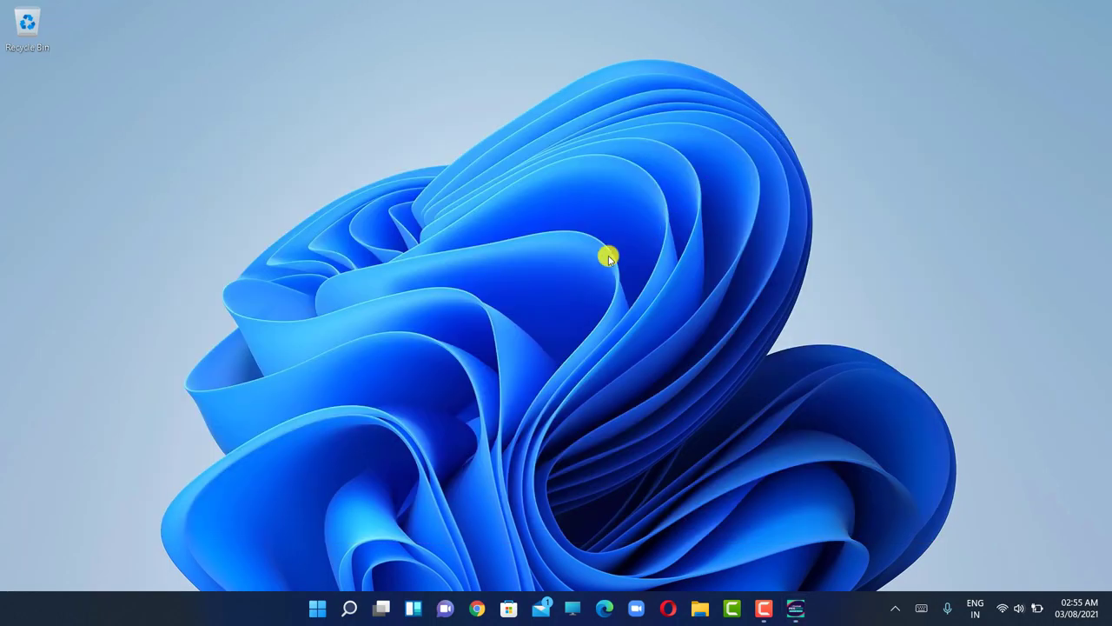
# Search Windows for "obs" and launch OBS Studio (64bit).
pyautogui.click(350, 609)
pyautogui.write('obs')
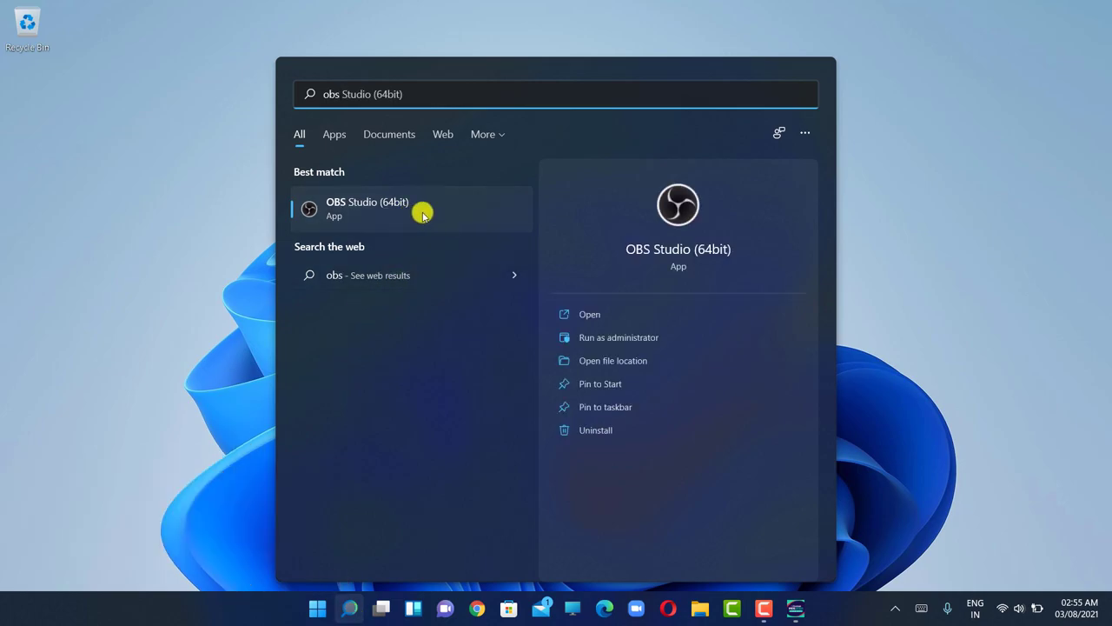
pyautogui.click(423, 213)
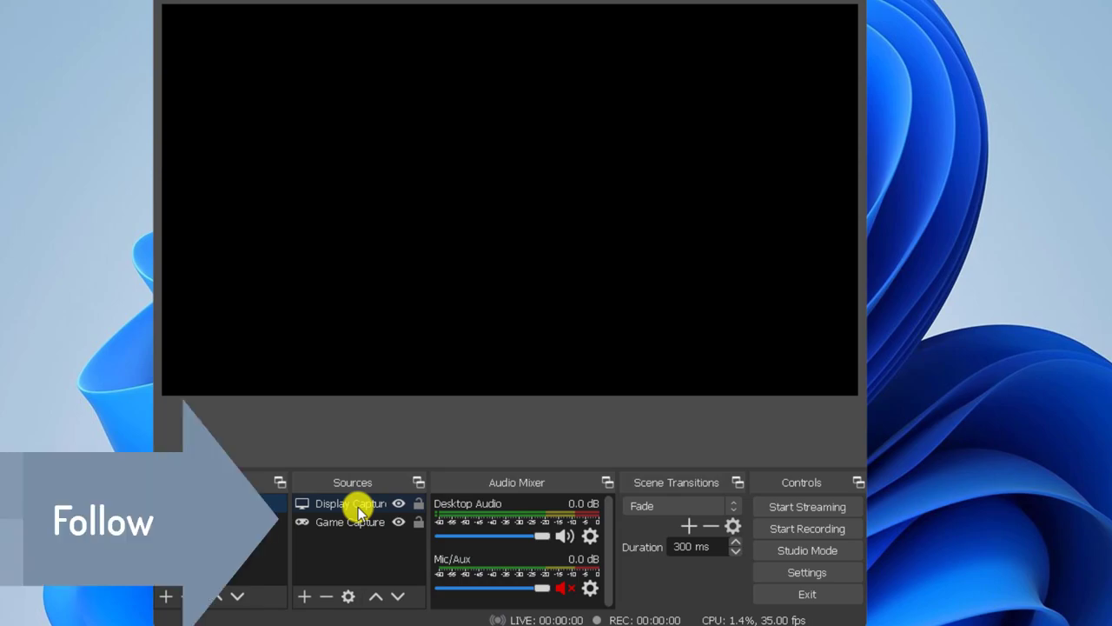
# Remove the existing Display Capture and Game Capture sources from the Recording scene.
pyautogui.click(364, 494)
pyautogui.click(325, 596)
pyautogui.click(597, 294)
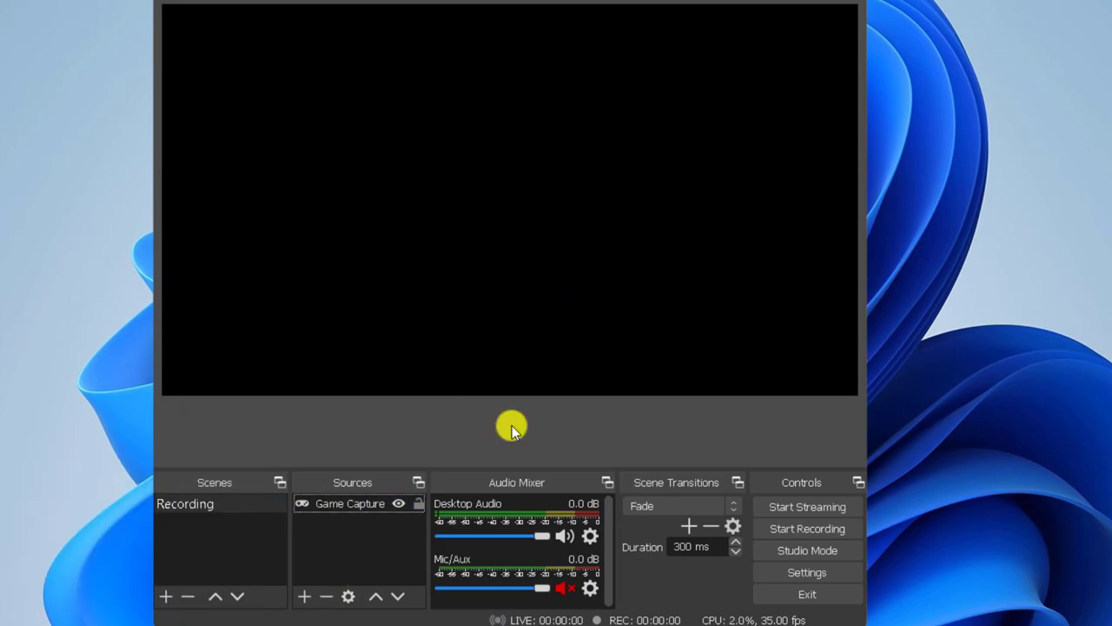
pyautogui.click(326, 596)
pyautogui.click(597, 289)
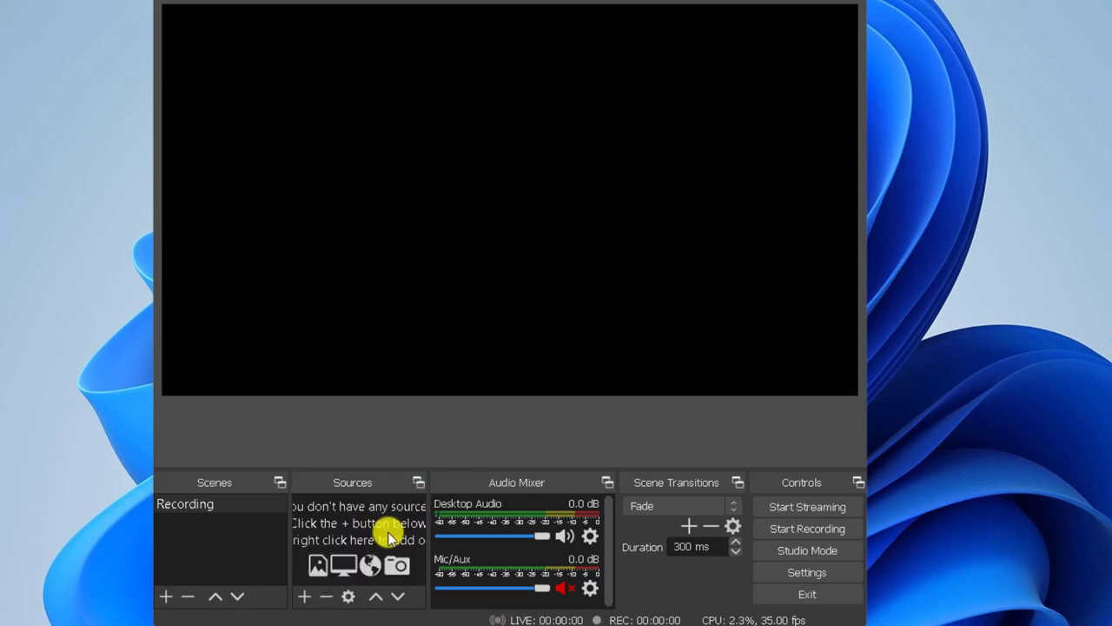
# Add a new Game Capture source in Capture specific window mode, targeting [PES2021.exe]: eFootball PES 2021 SEASON UPDATE.
pyautogui.click(304, 597)
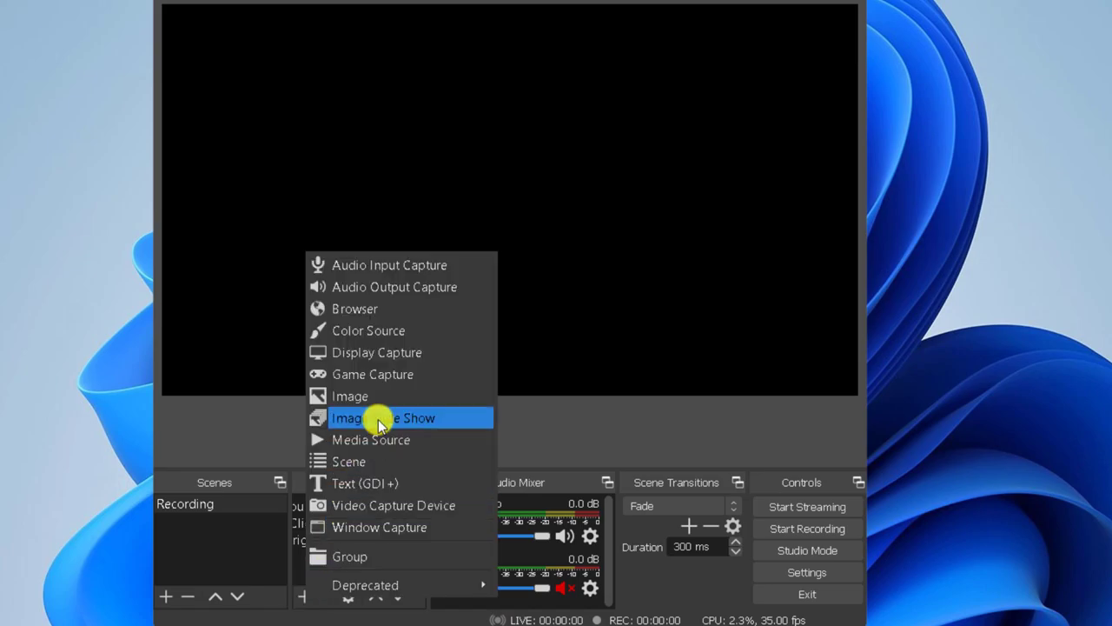
pyautogui.click(401, 376)
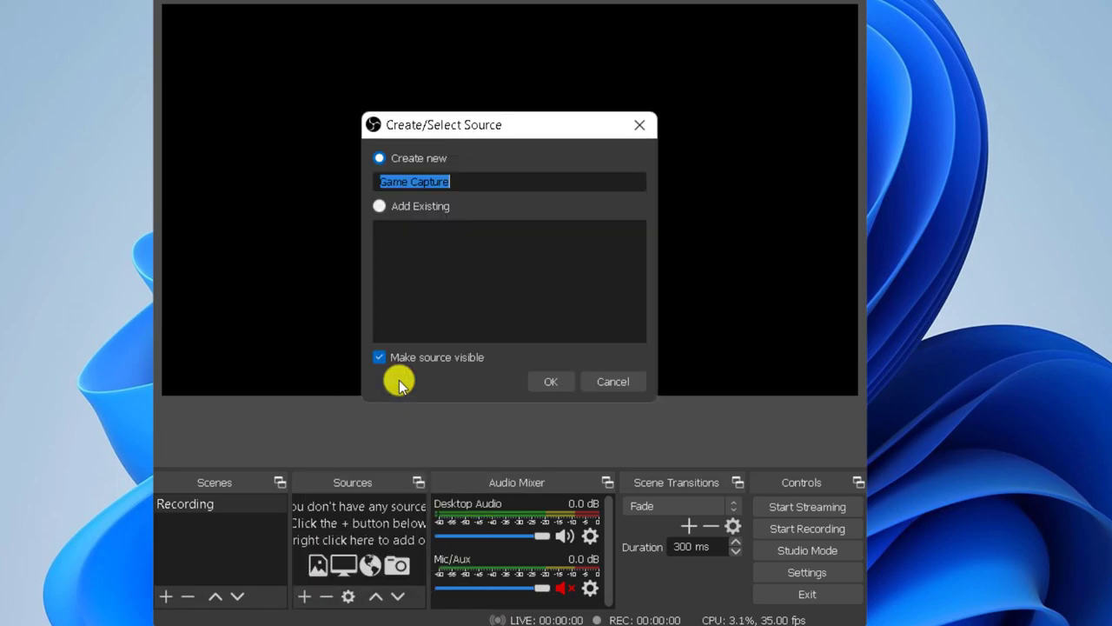
pyautogui.click(556, 381)
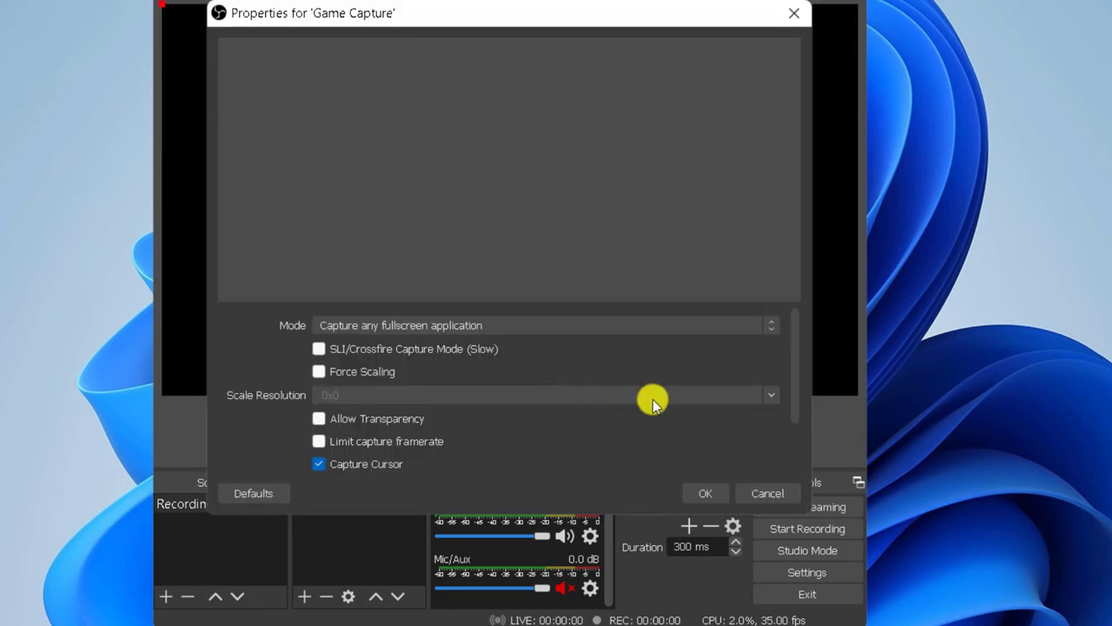
pyautogui.click(509, 329)
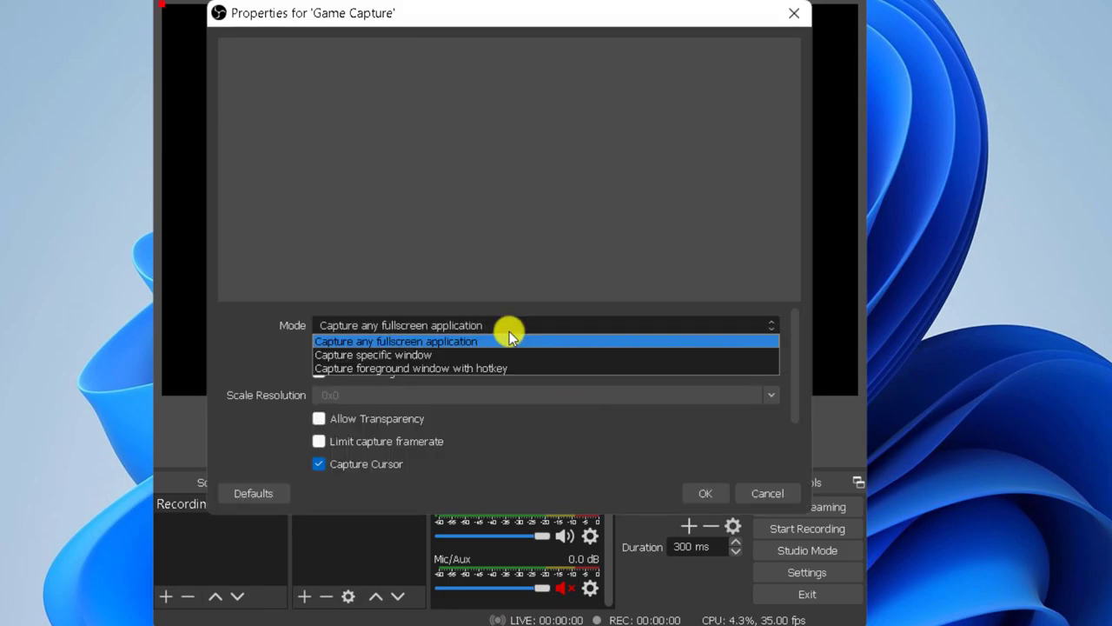
pyautogui.click(443, 357)
pyautogui.click(442, 277)
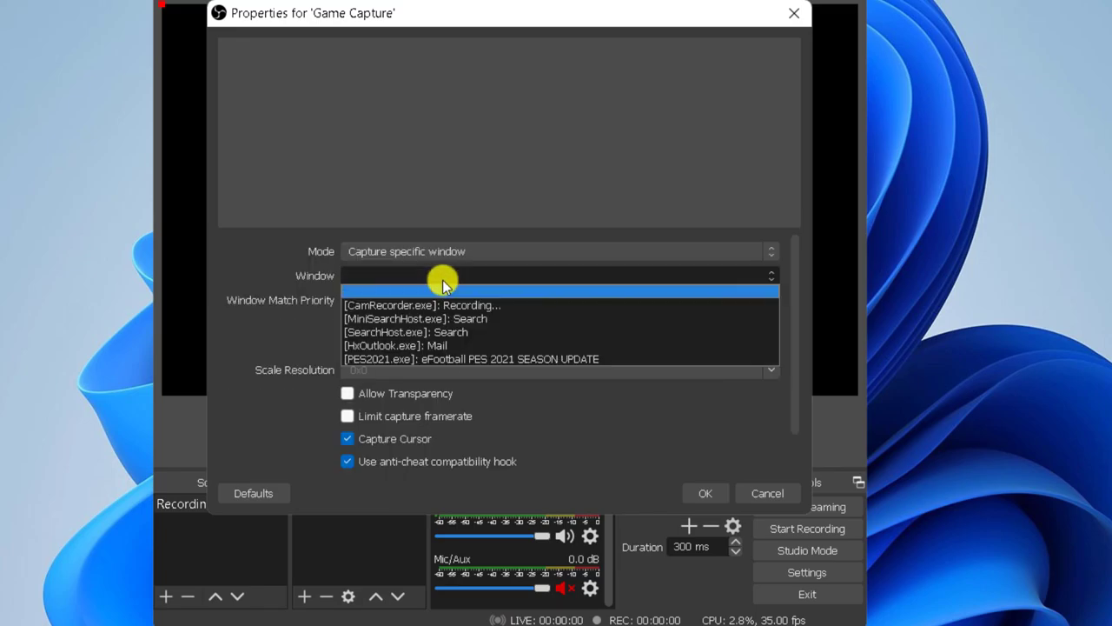
pyautogui.click(531, 356)
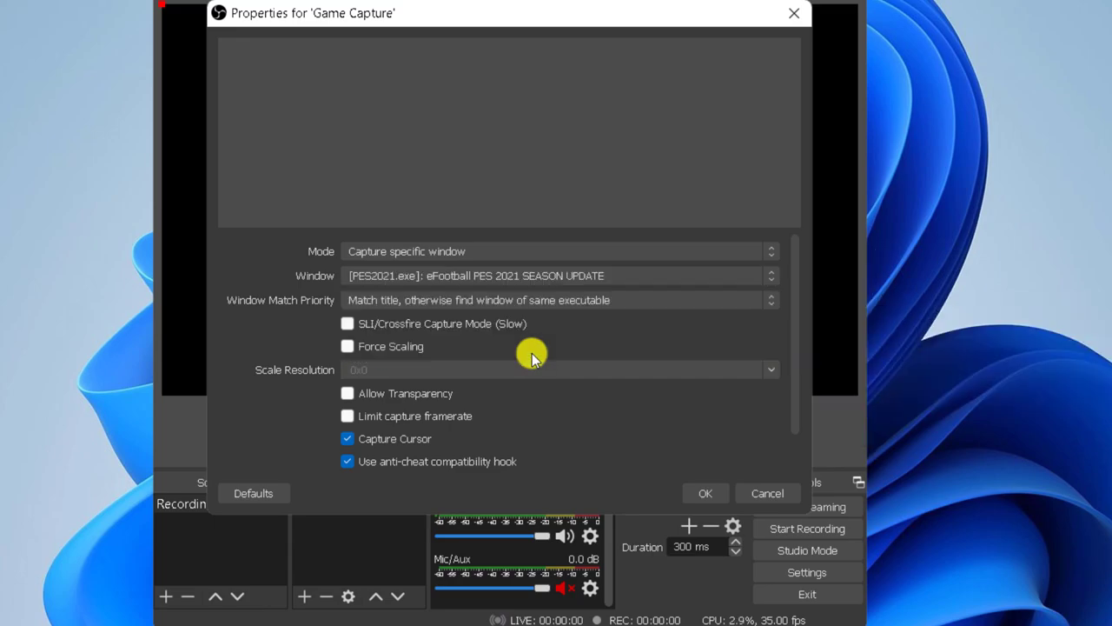
pyautogui.click(703, 493)
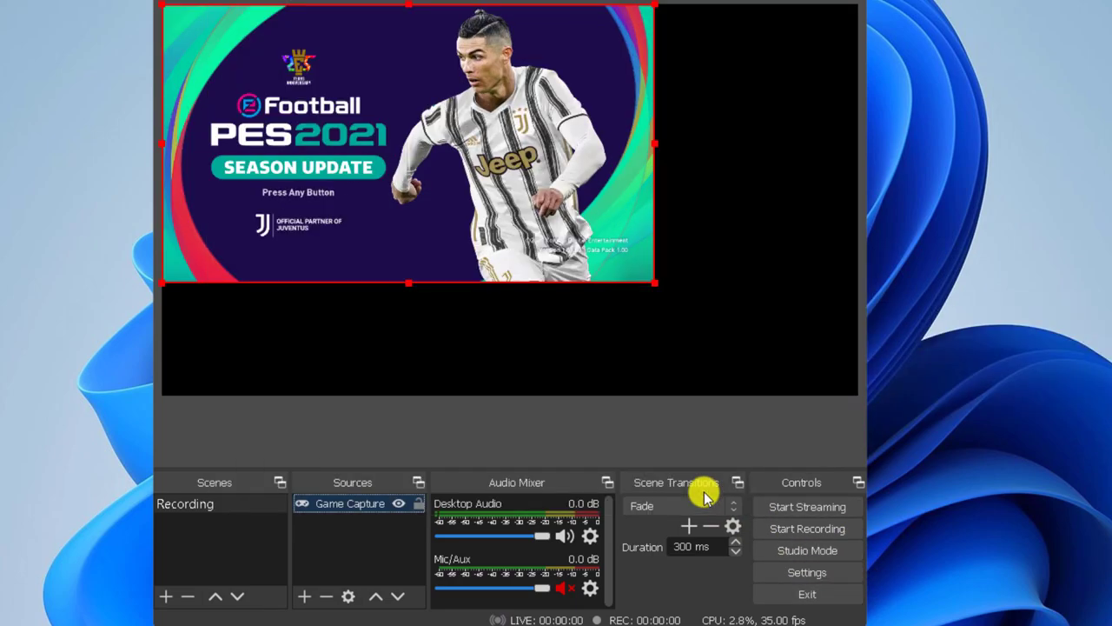
# Transform the Game Capture source with Fit to screen so it fills the preview canvas.
pyautogui.rightClick(370, 506)
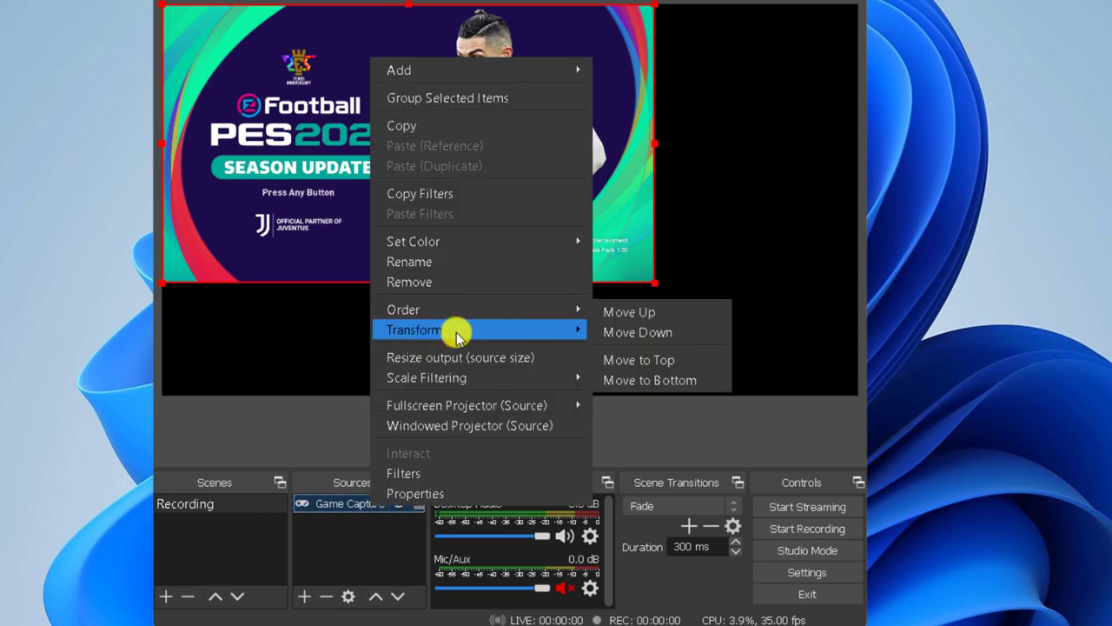
pyautogui.moveTo(458, 332)
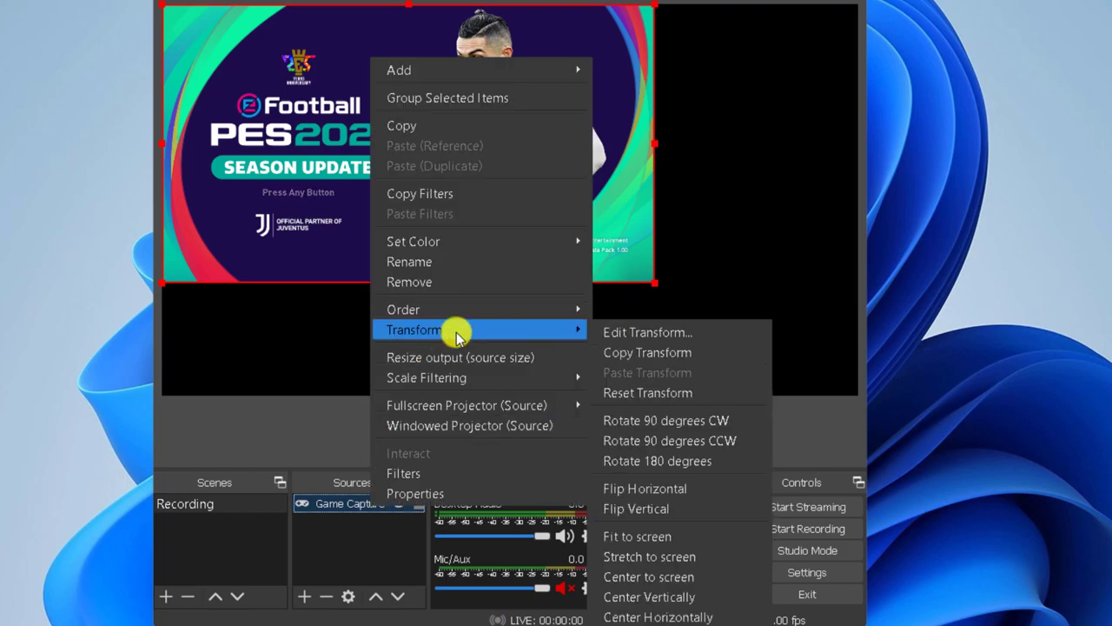
pyautogui.click(642, 534)
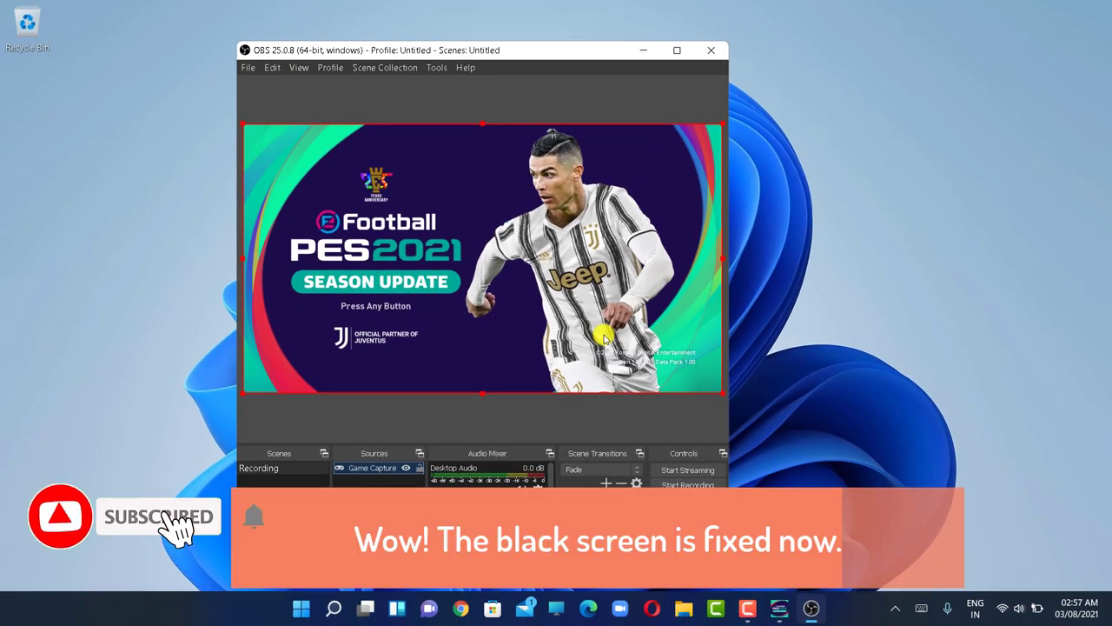
# Close OBS Studio and the running eFootball PES 2021 game.
pyautogui.click(711, 50)
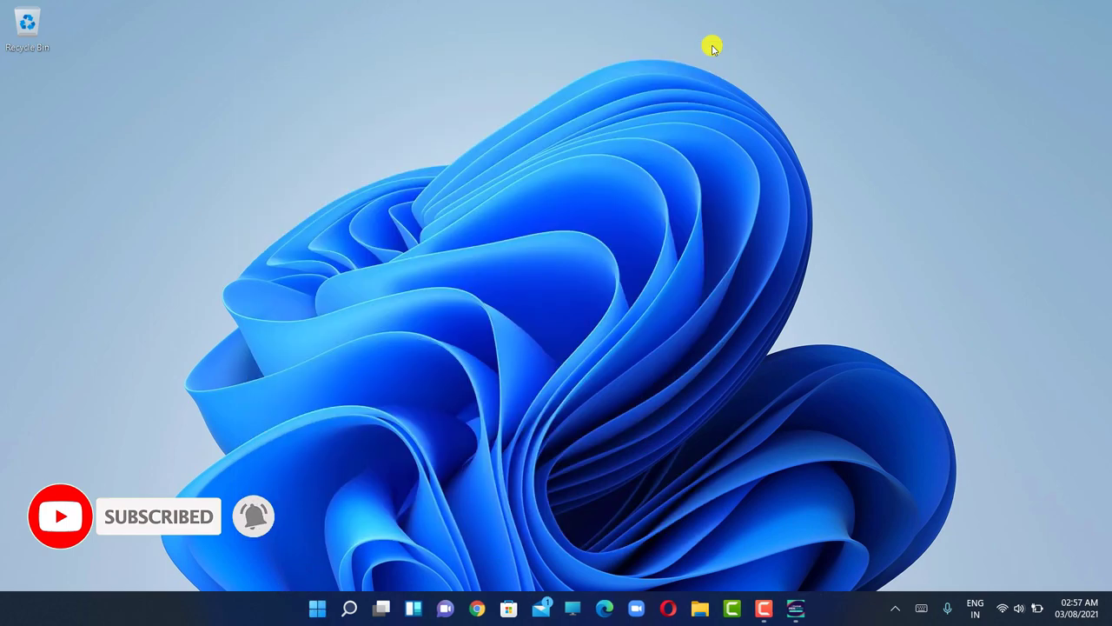
pyautogui.click(798, 614)
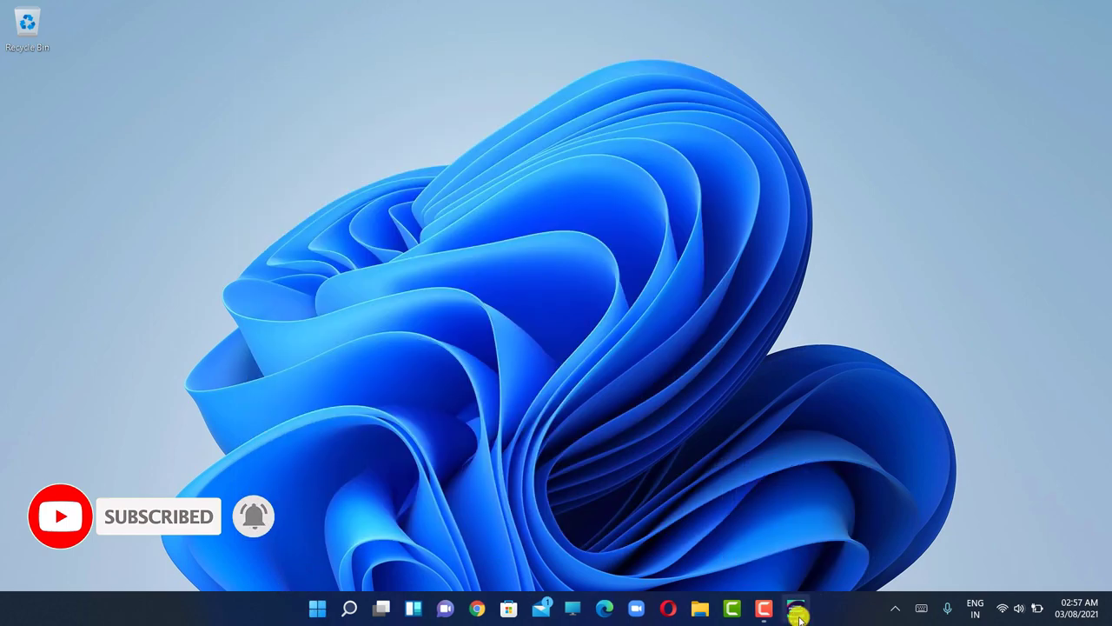
pyautogui.rightClick(798, 612)
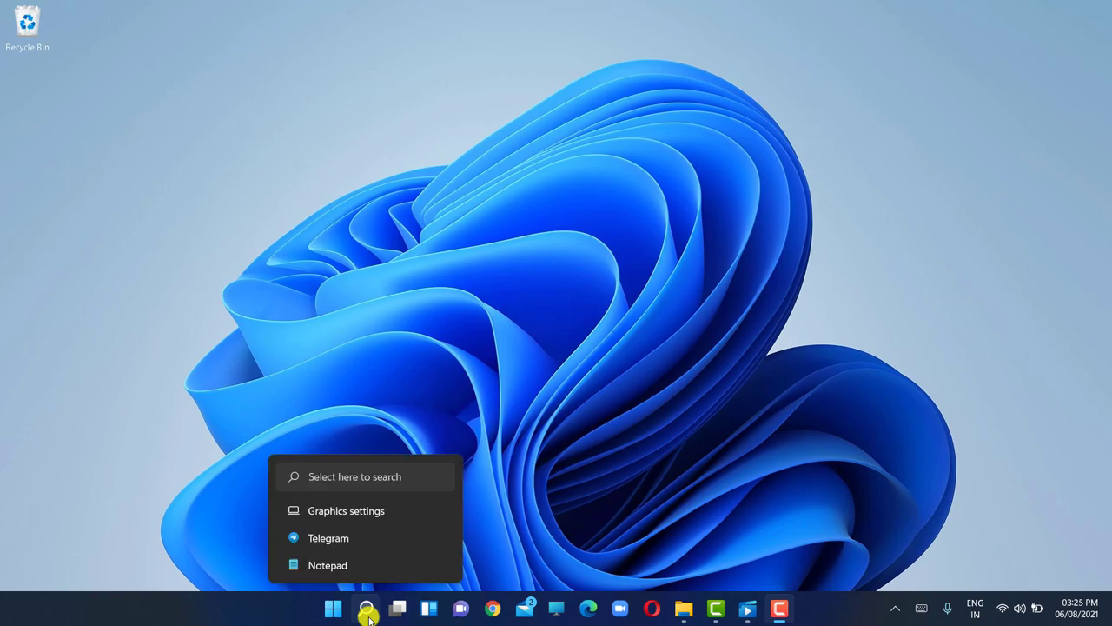
# Search Windows for "graphic" and open the Graphics settings page.
pyautogui.click(366, 608)
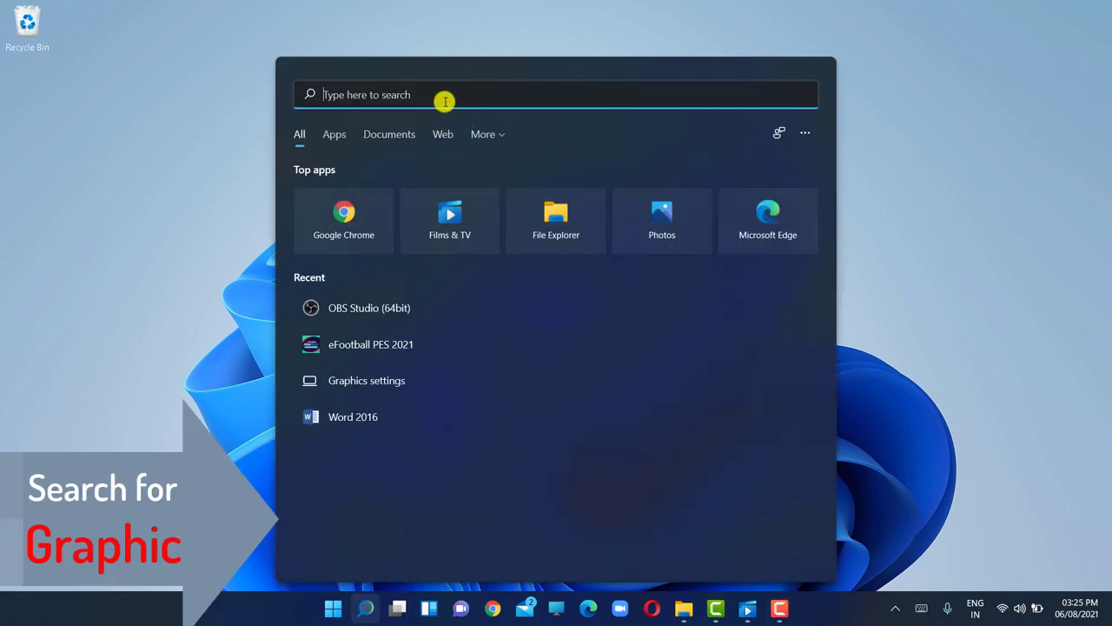
pyautogui.write('grap')
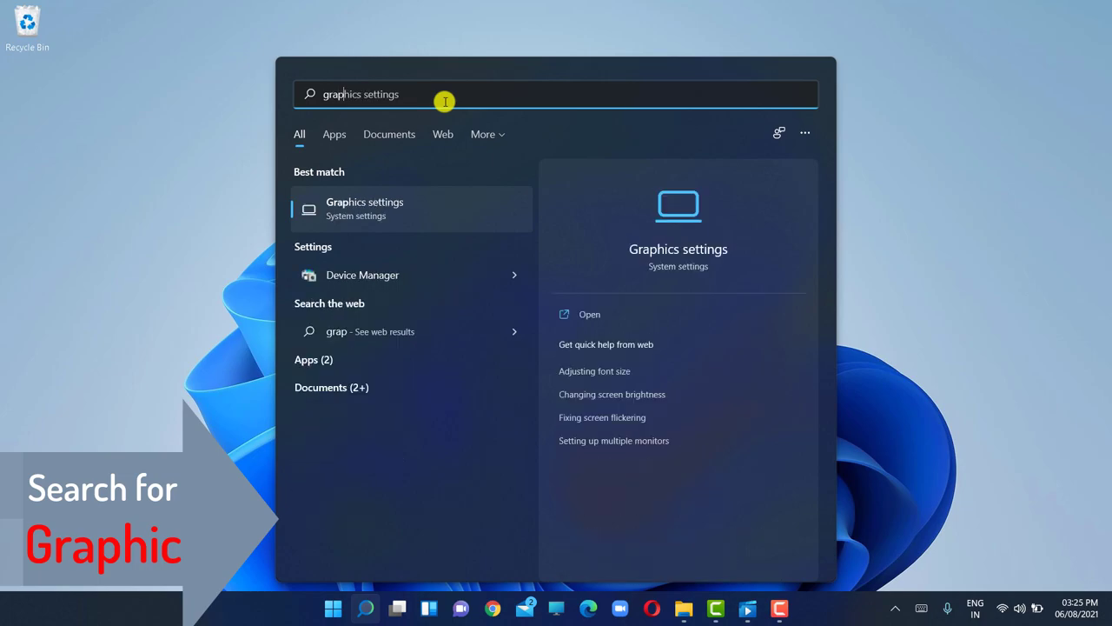
pyautogui.write('hic')
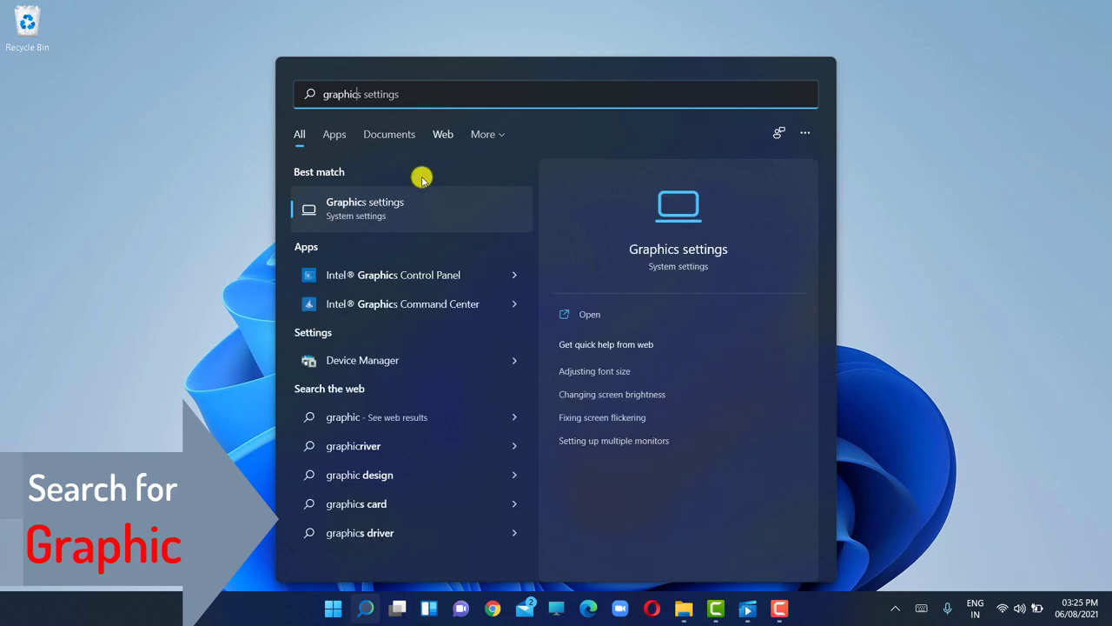
pyautogui.click(378, 206)
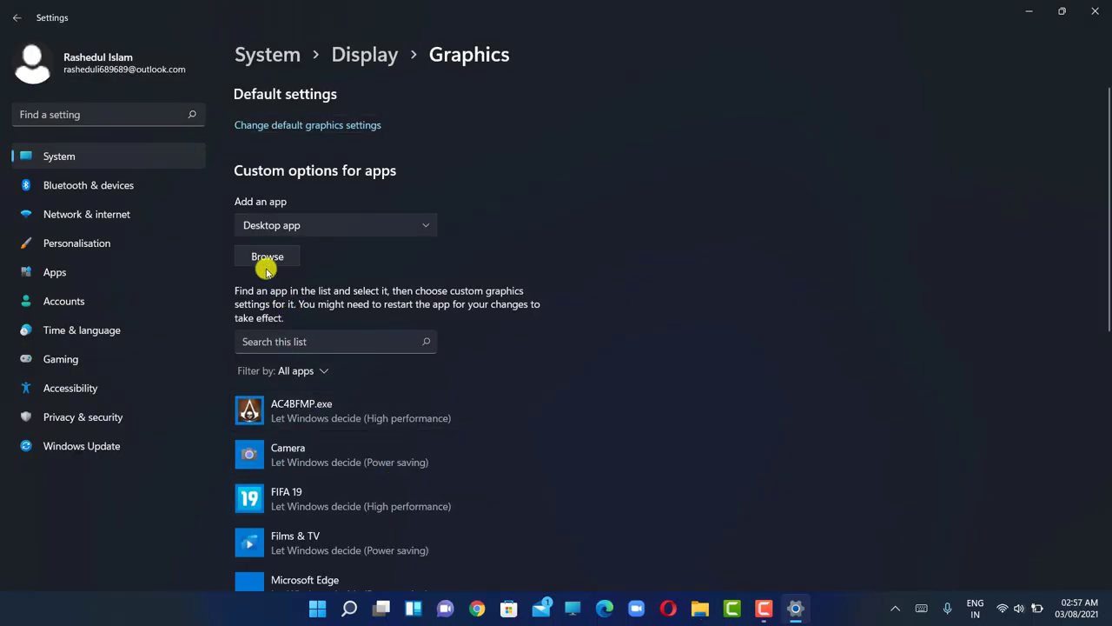
# Add the desktop app obs64.exe from C:\Program Files\obs-studio\bin\64bit to the custom graphics options list.
pyautogui.click(265, 260)
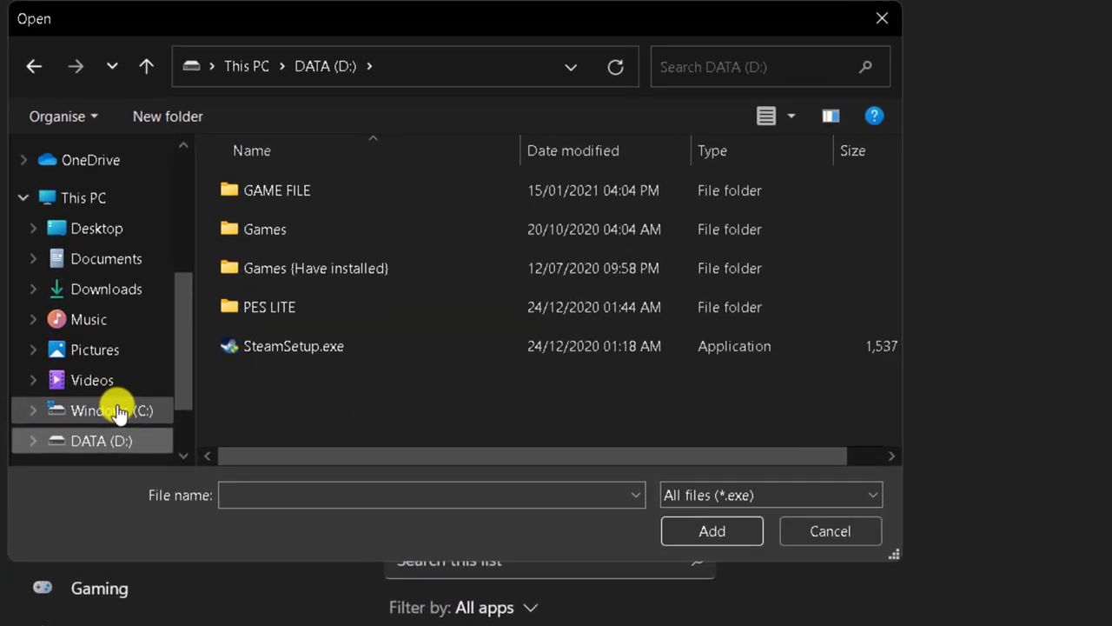
pyautogui.click(72, 252)
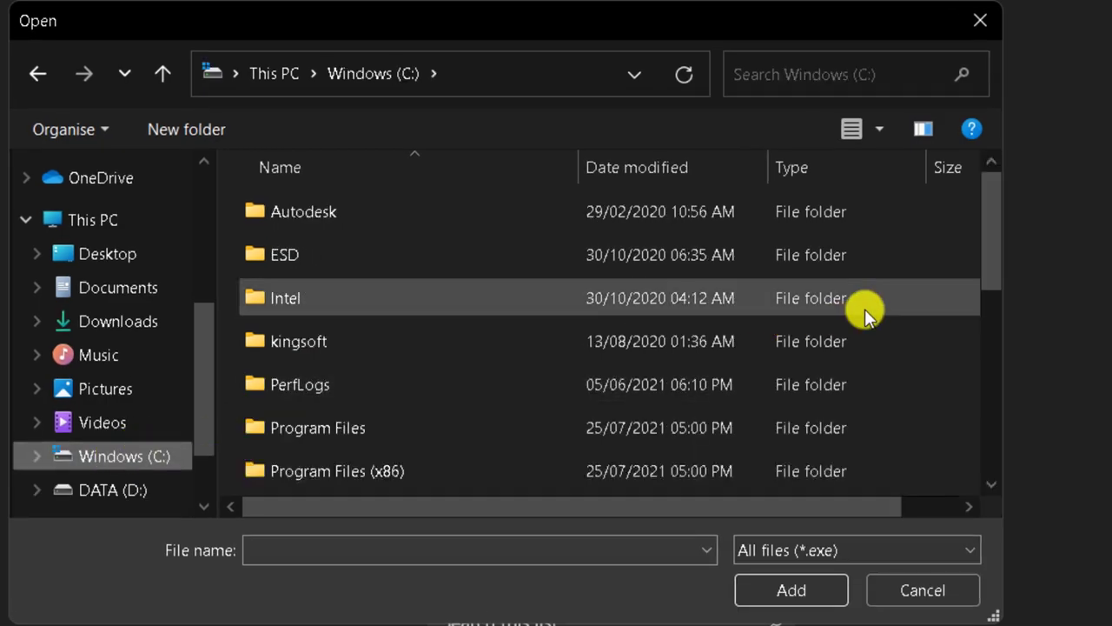
pyautogui.moveTo(988, 261); pyautogui.dragTo(989, 279)
pyautogui.doubleClick(520, 387)
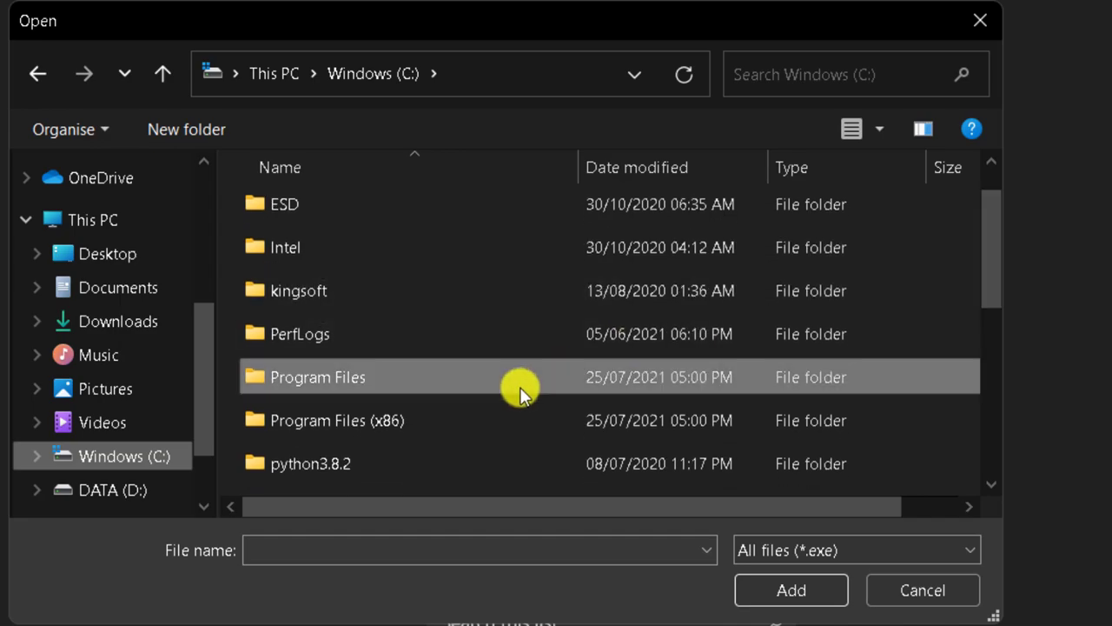
pyautogui.moveTo(997, 193); pyautogui.dragTo(1005, 340)
pyautogui.doubleClick(764, 411)
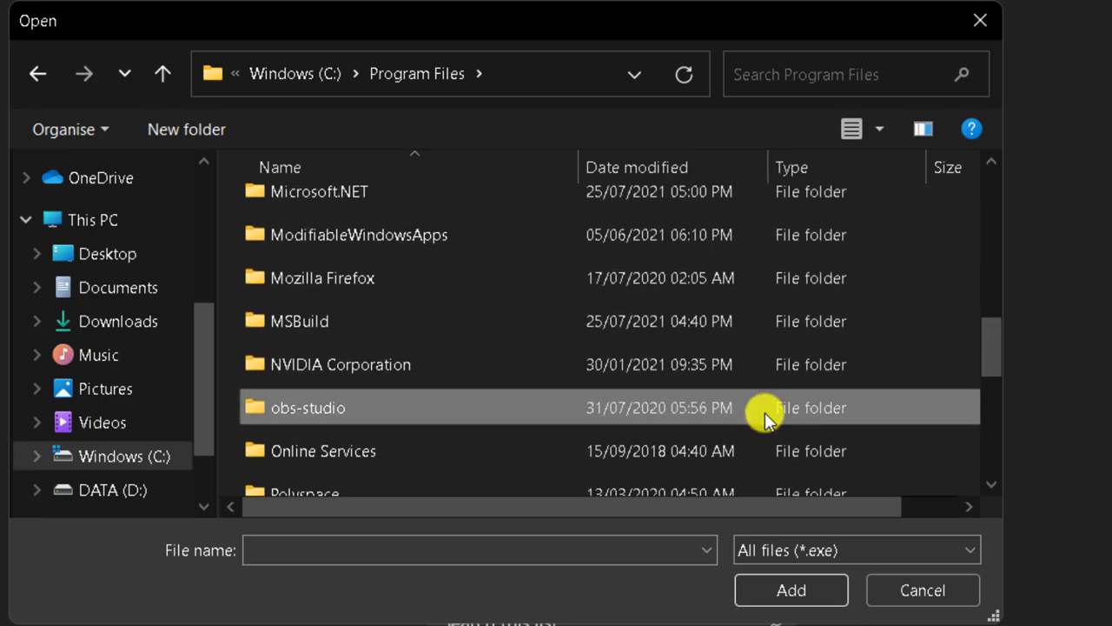
pyautogui.doubleClick(390, 220)
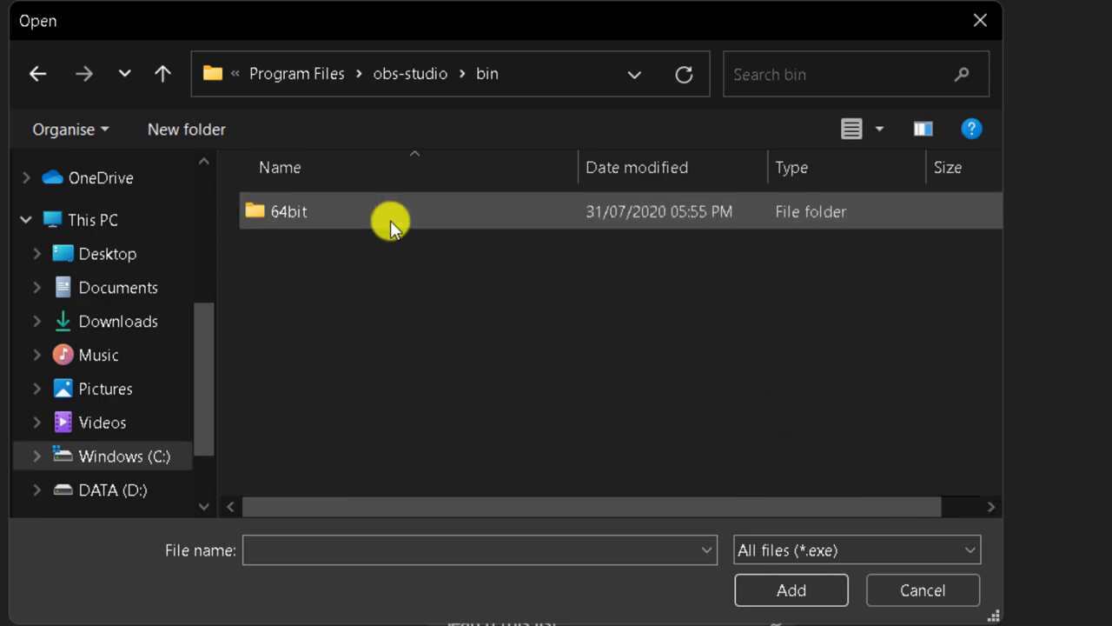
pyautogui.doubleClick(390, 219)
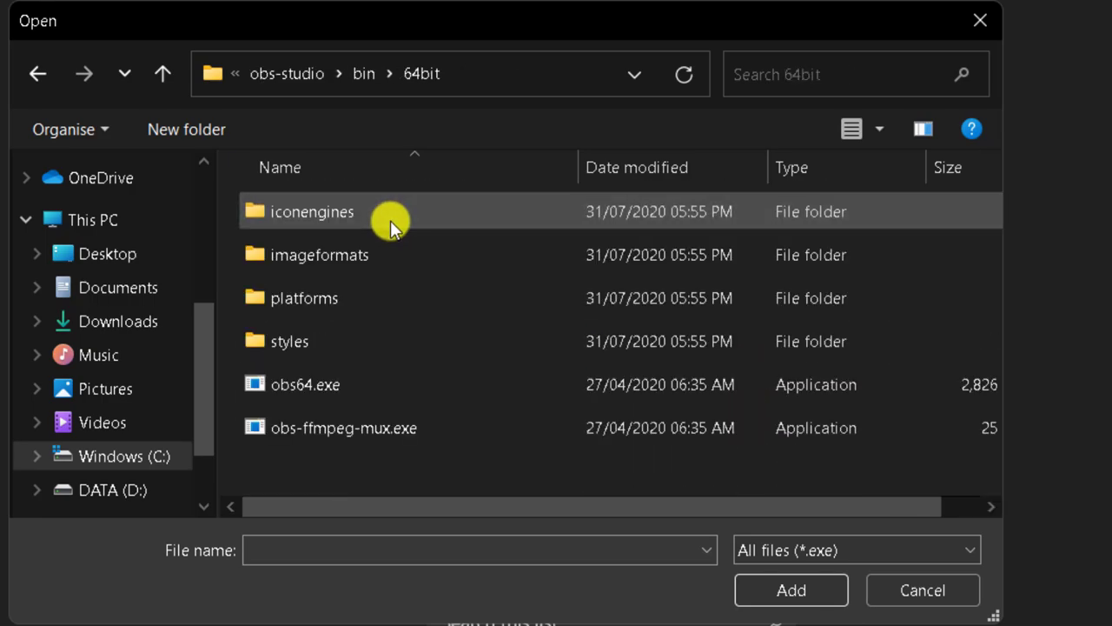
pyautogui.click(415, 391)
pyautogui.click(786, 591)
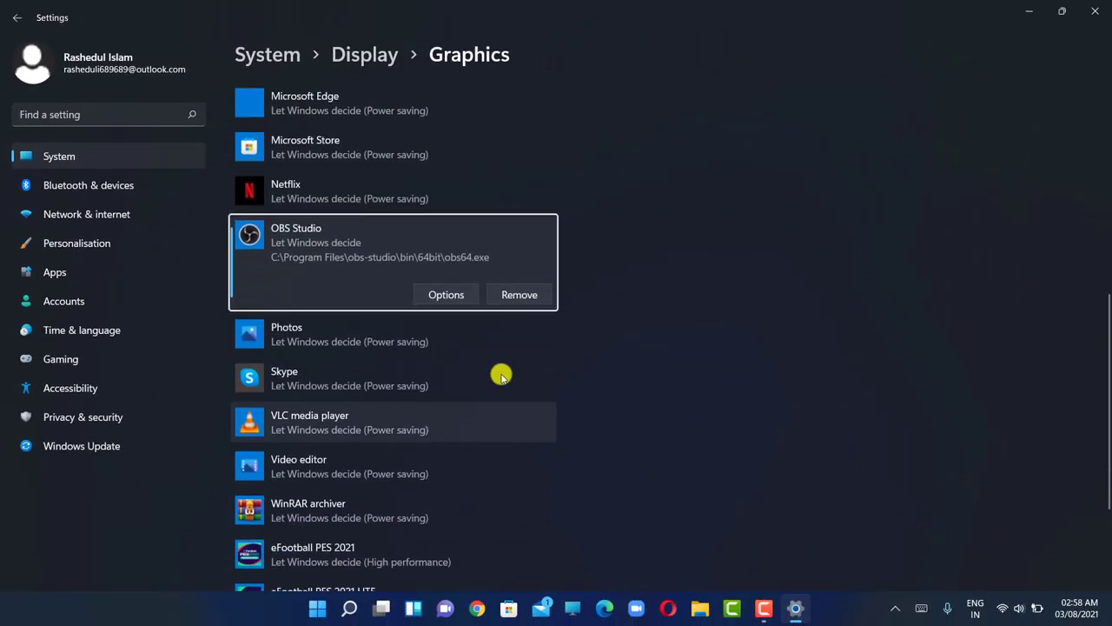
# Set the graphics preference of OBS Studio to High performance, save it, and close Settings.
pyautogui.click(465, 295)
pyautogui.click(430, 316)
pyautogui.click(489, 398)
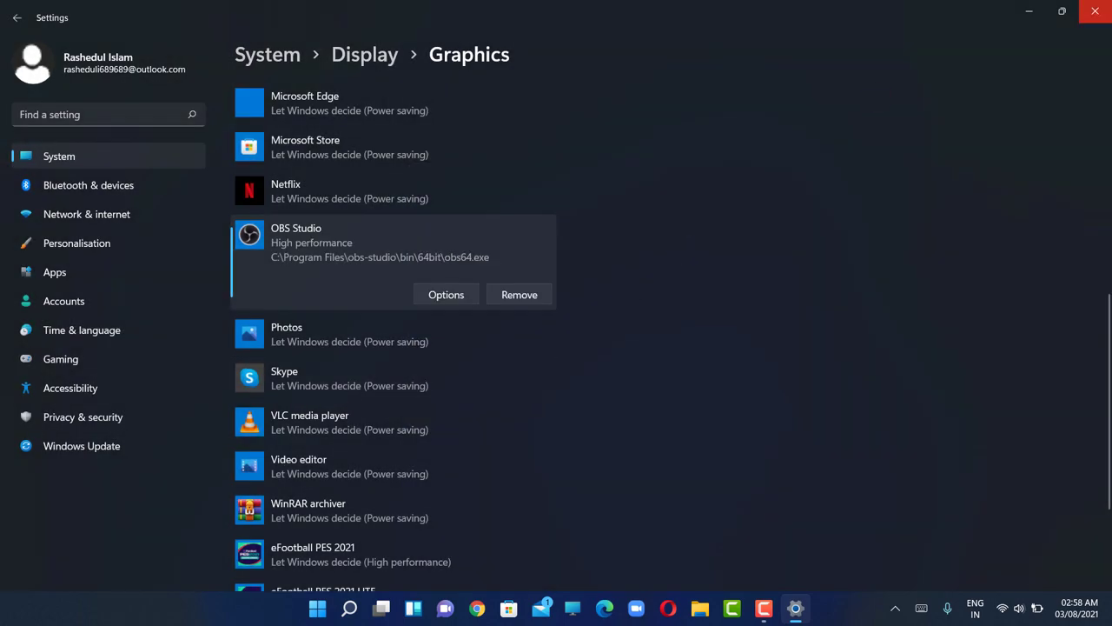
pyautogui.click(1095, 11)
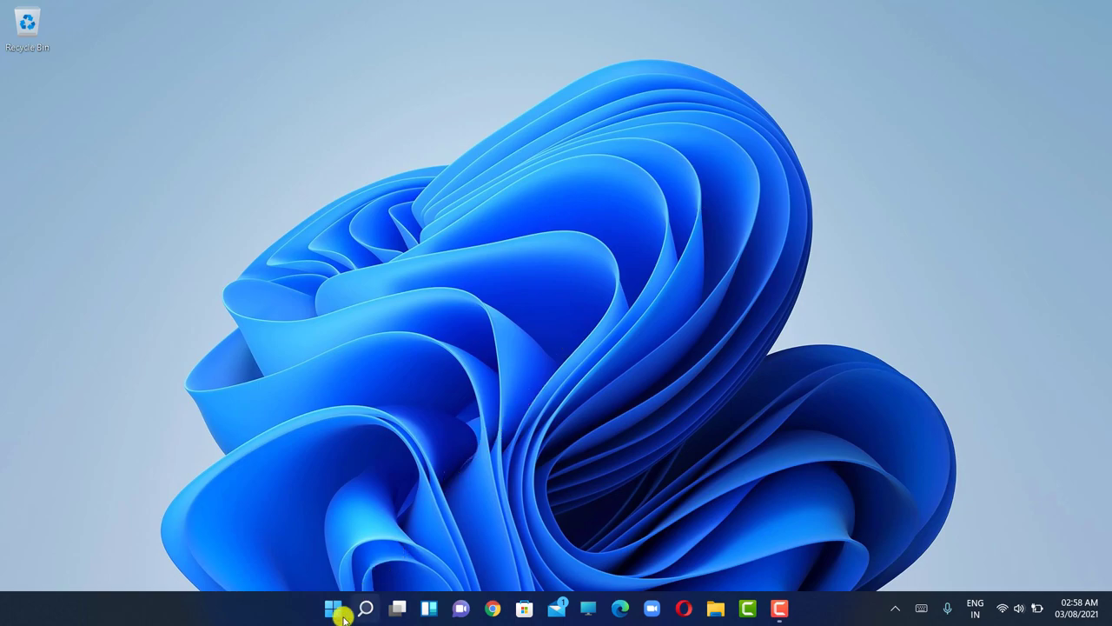
# Search Windows for "fifa", launch the FIFA 19 game, and minimise its window.
pyautogui.moveTo(371, 611)
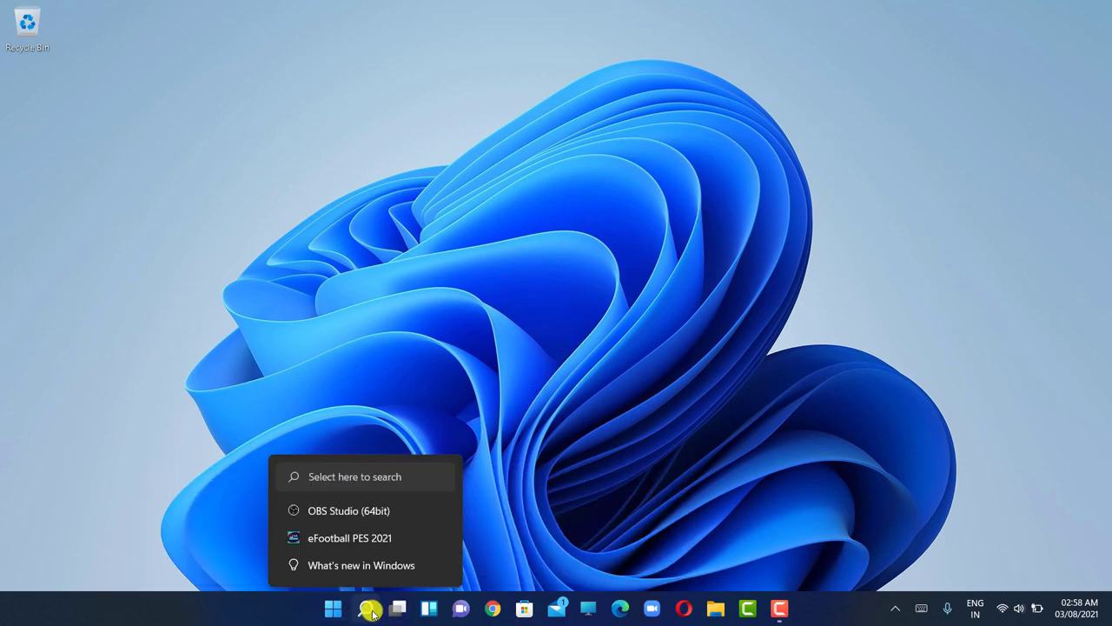
pyautogui.click(371, 611)
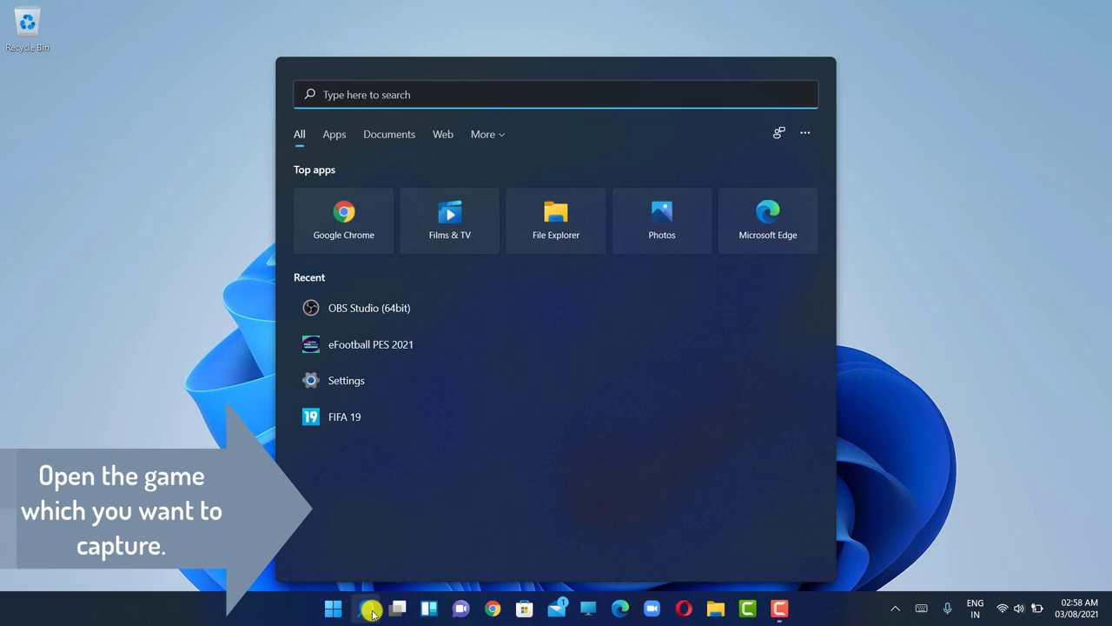
pyautogui.write('fifa')
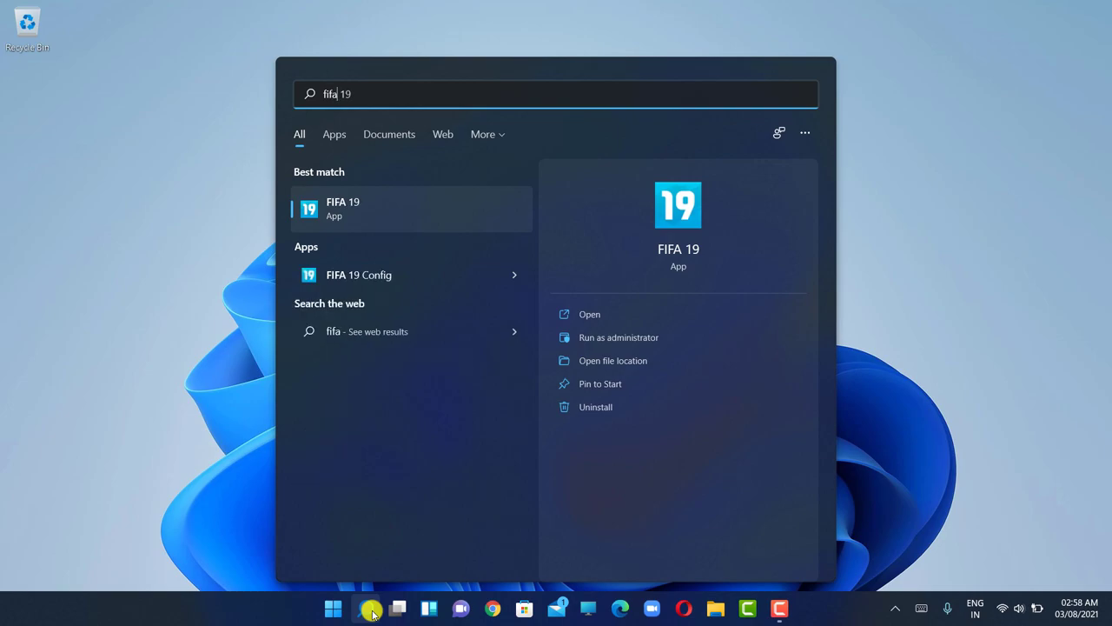
pyautogui.press('Return')
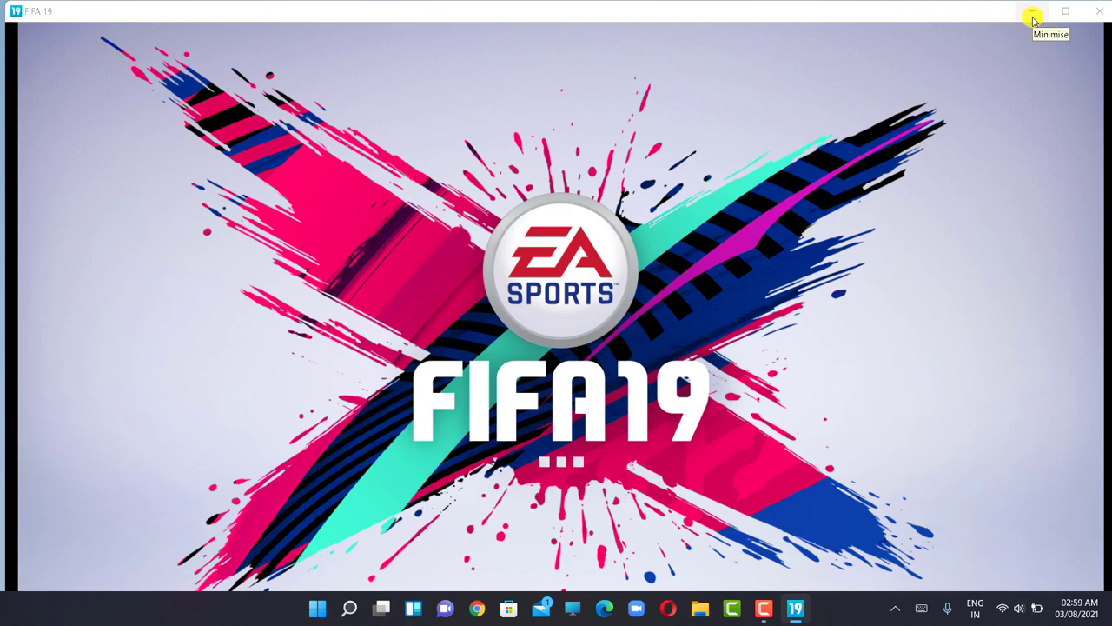
pyautogui.click(1032, 17)
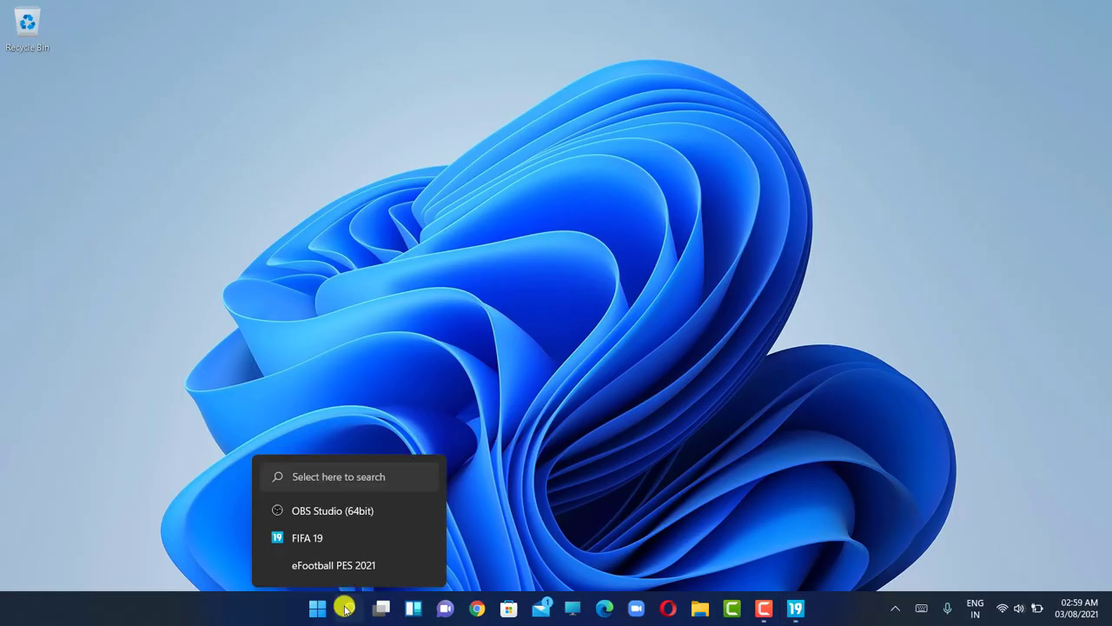
# Search Windows for "obs" and launch OBS Studio (64bit).
pyautogui.click(345, 608)
pyautogui.write('obs')
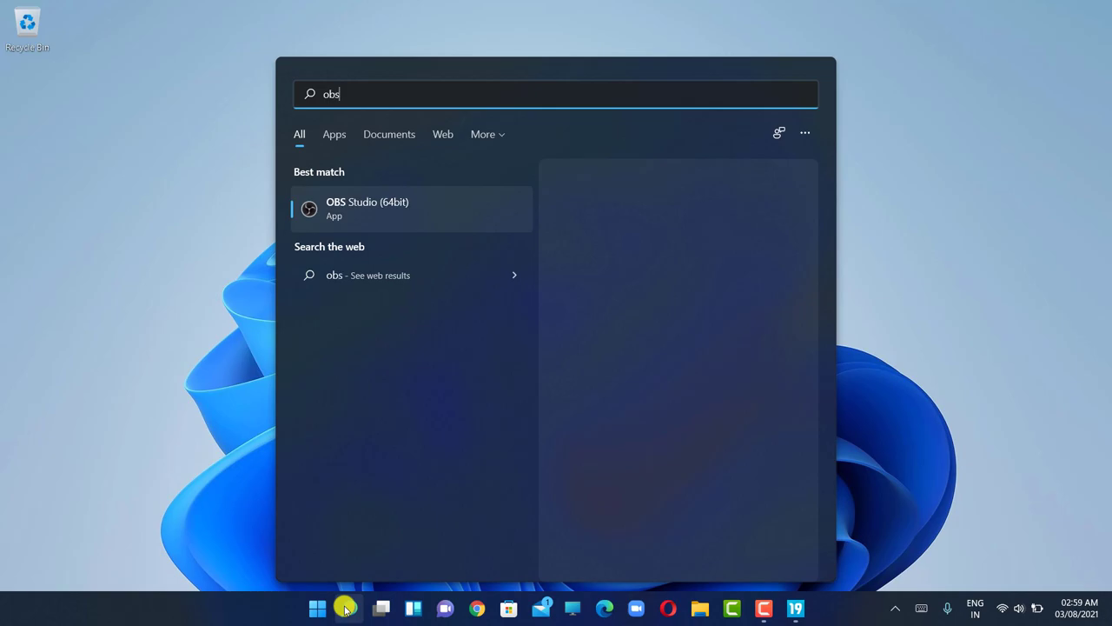
pyautogui.click(428, 200)
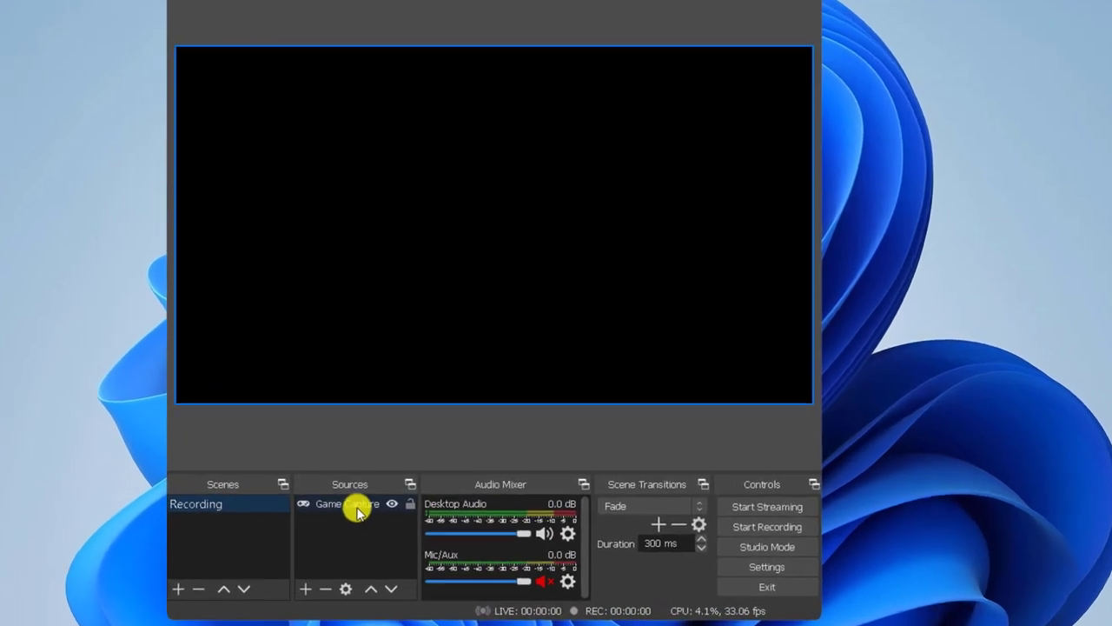
# Remove the existing Game Capture source from the Recording scene.
pyautogui.click(369, 467)
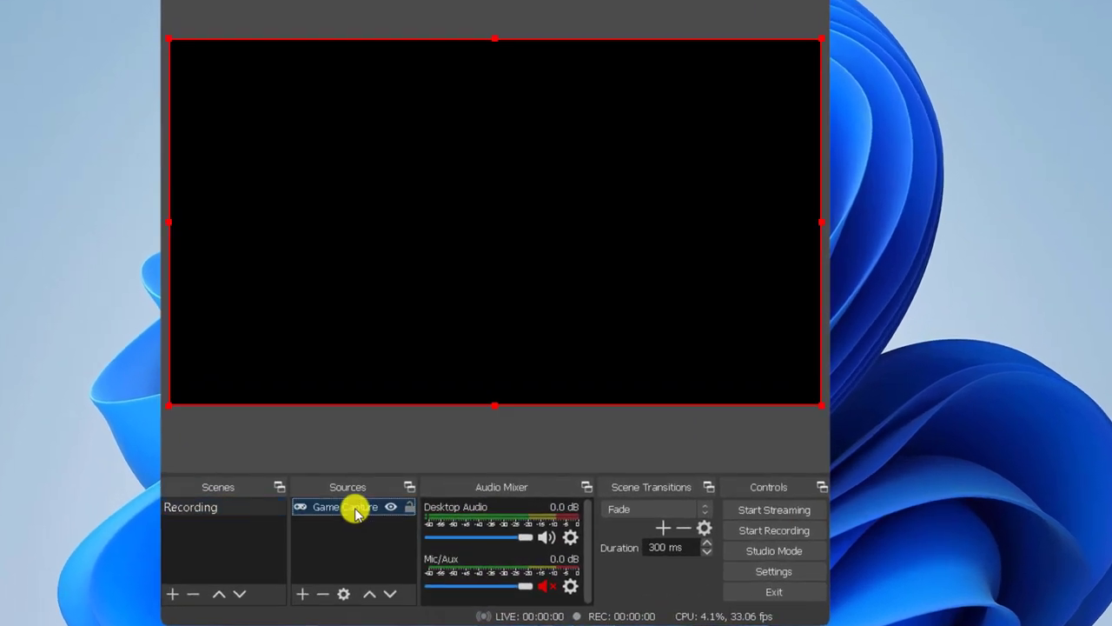
pyautogui.click(323, 593)
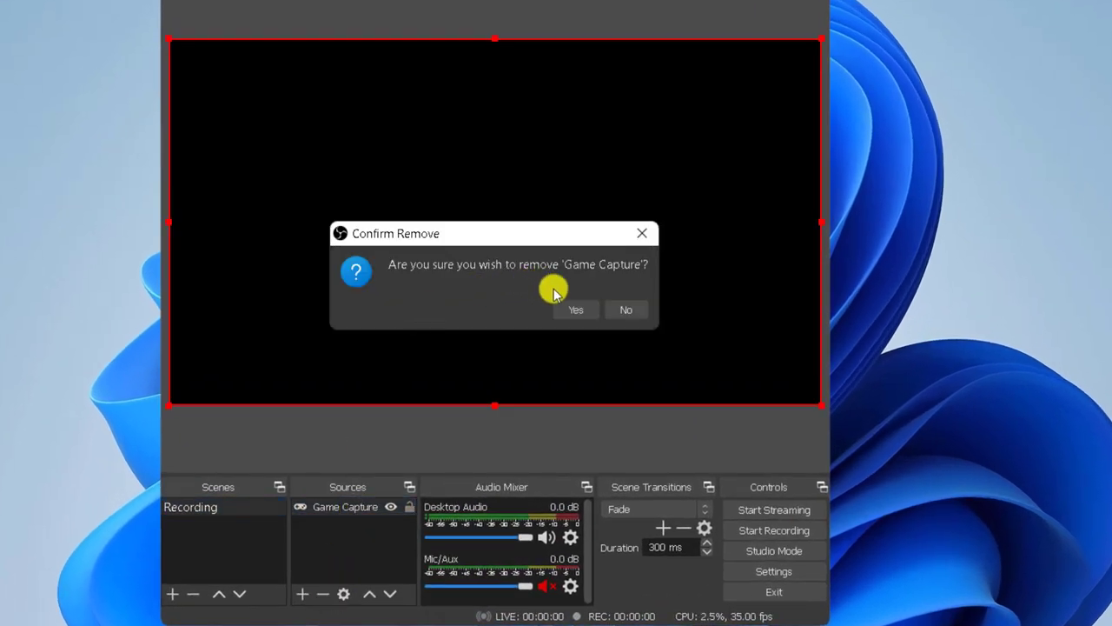
pyautogui.click(577, 310)
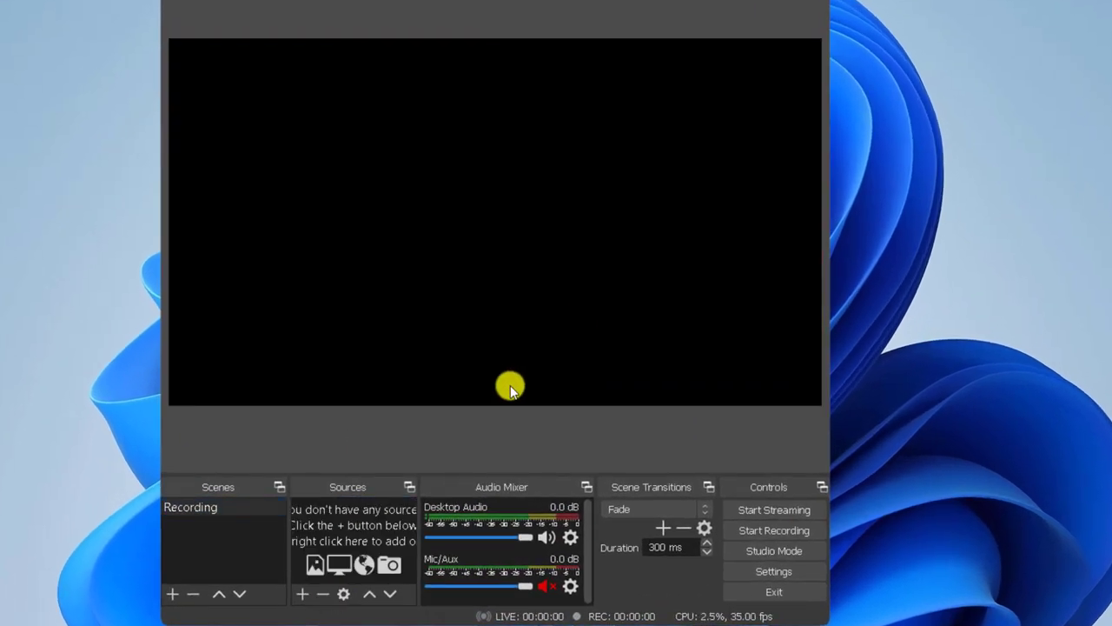
# Add a new Game Capture source in Capture specific window mode, targeting [FIFA19.exe]: FIFA 19.
pyautogui.click(304, 593)
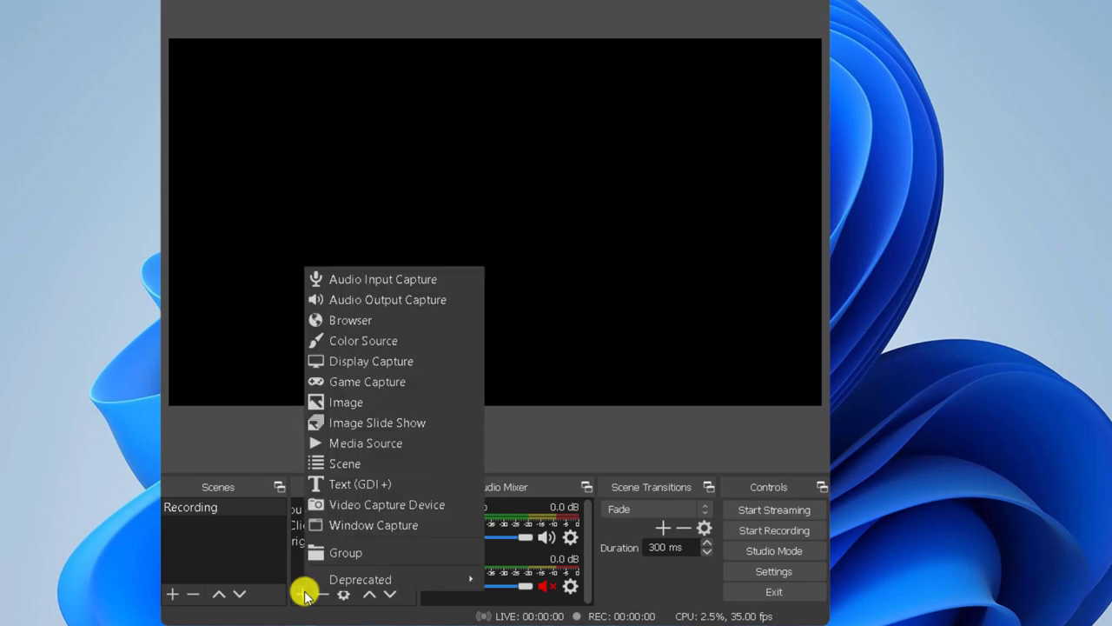
pyautogui.click(415, 380)
pyautogui.click(529, 389)
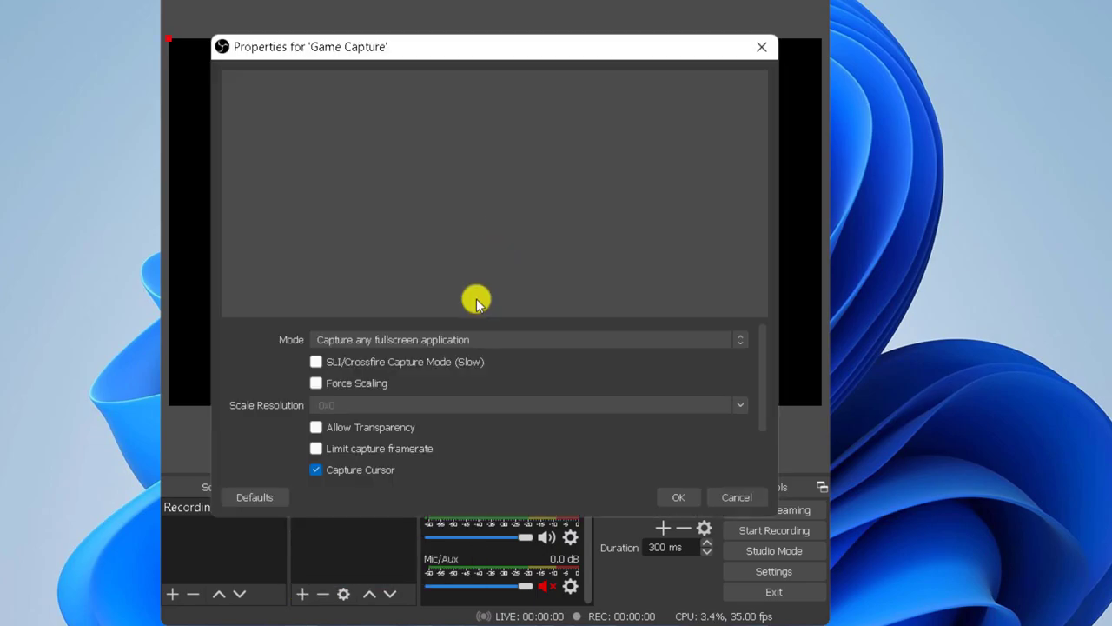
pyautogui.click(454, 339)
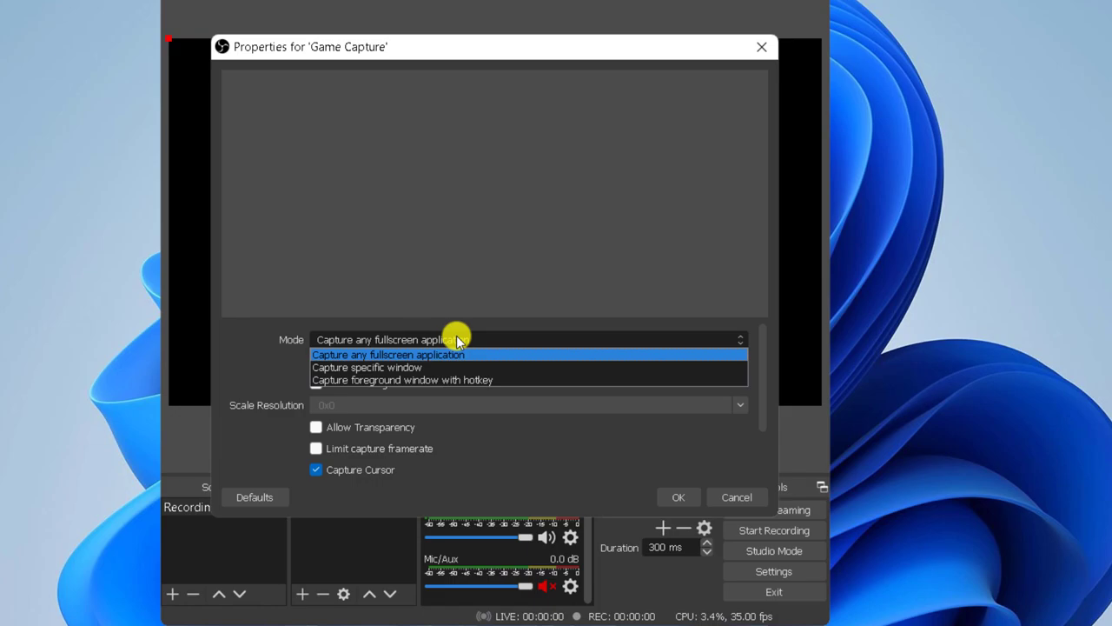
pyautogui.click(399, 368)
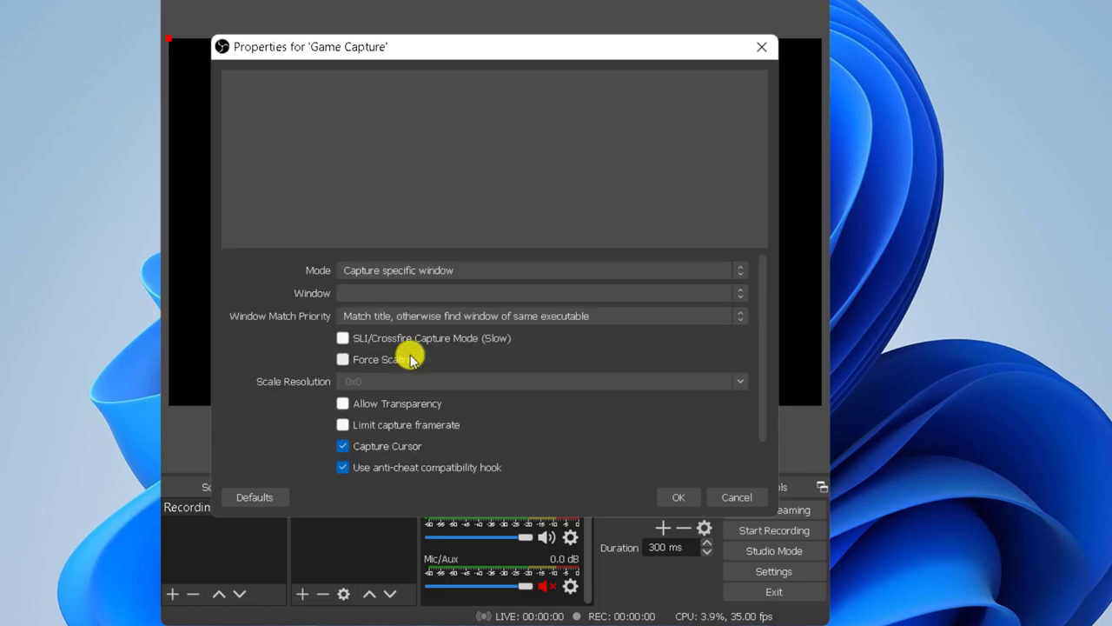
pyautogui.click(479, 295)
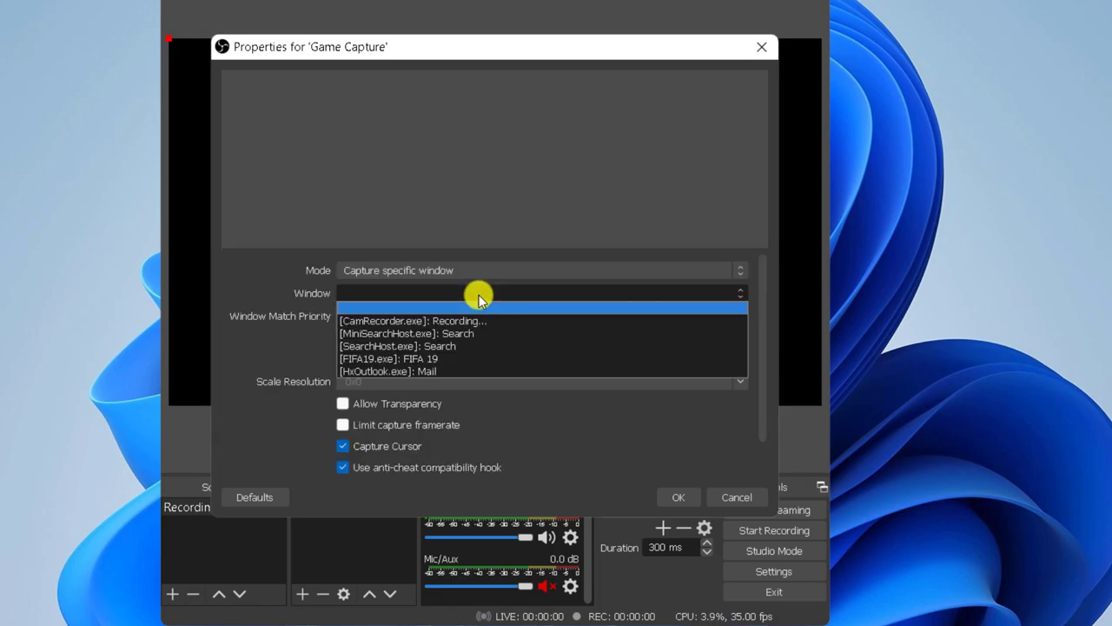
pyautogui.click(458, 358)
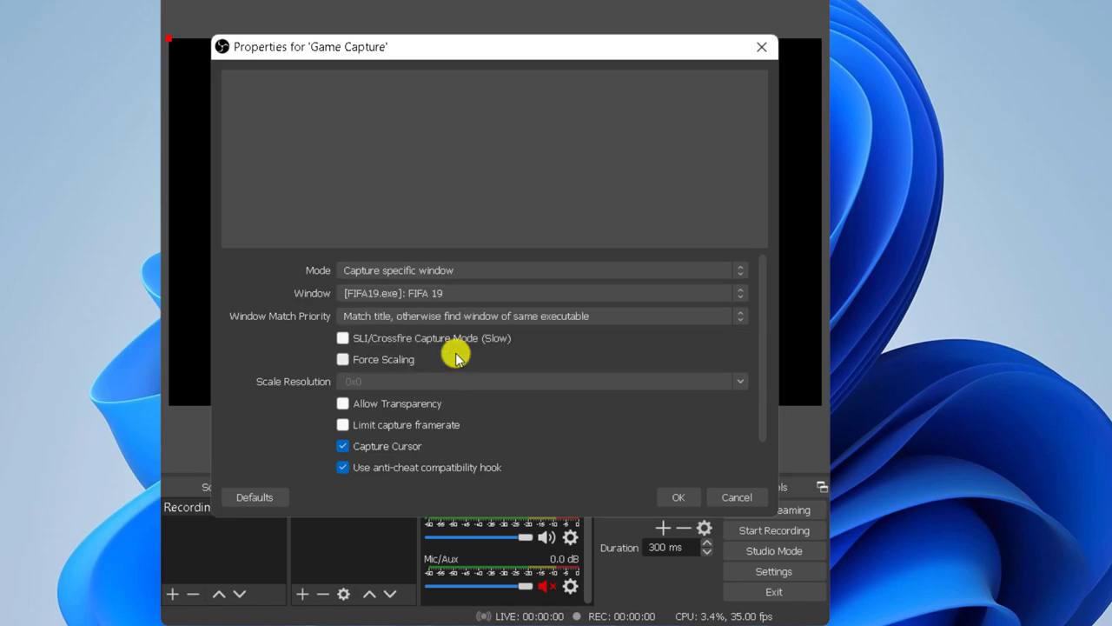
pyautogui.click(682, 497)
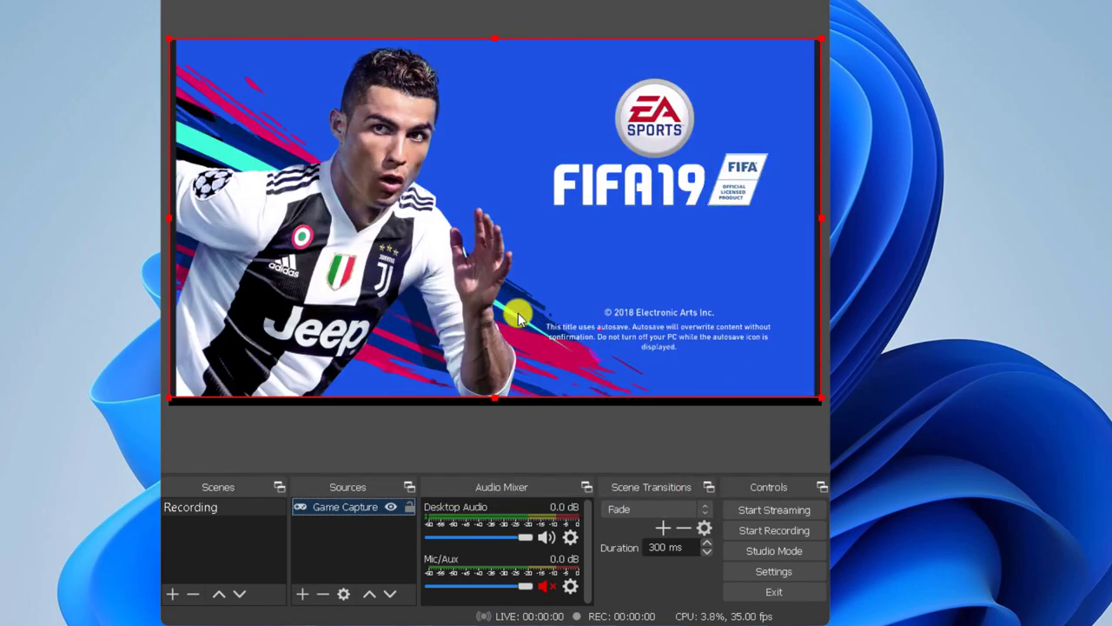
# Apply the Fit to screen transform to the FIFA 19 Game Capture source.
pyautogui.rightClick(358, 507)
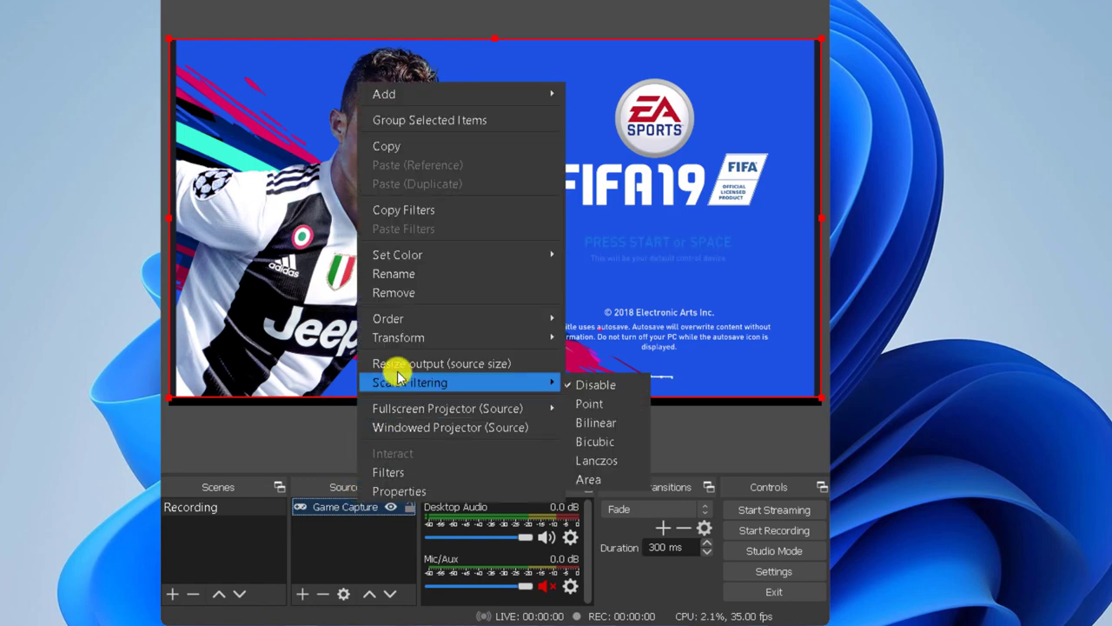
pyautogui.moveTo(450, 253)
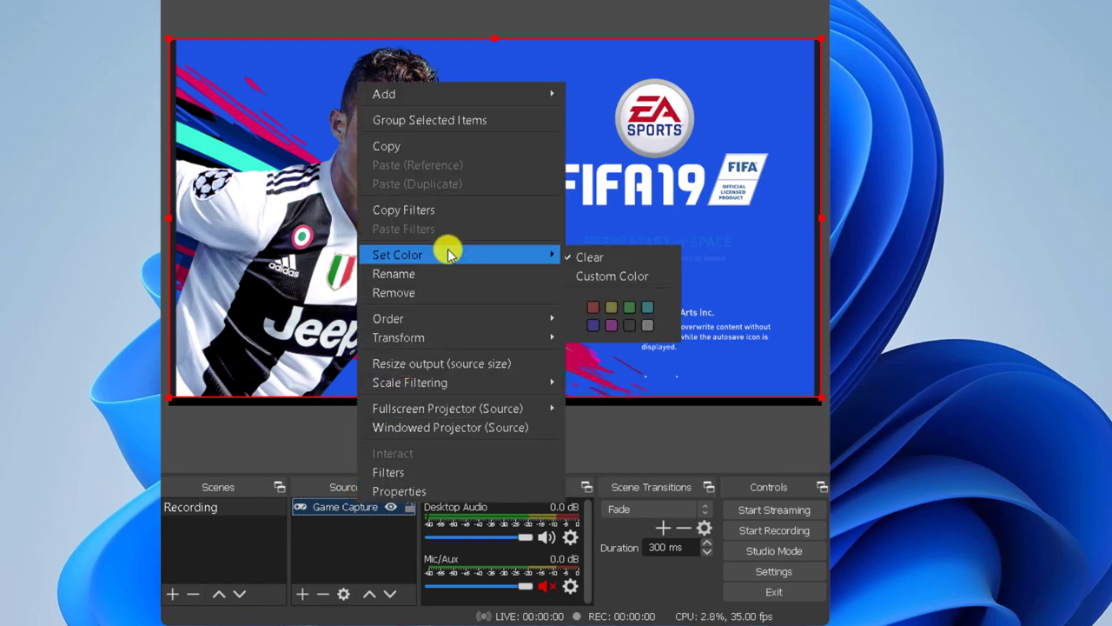
pyautogui.moveTo(463, 338)
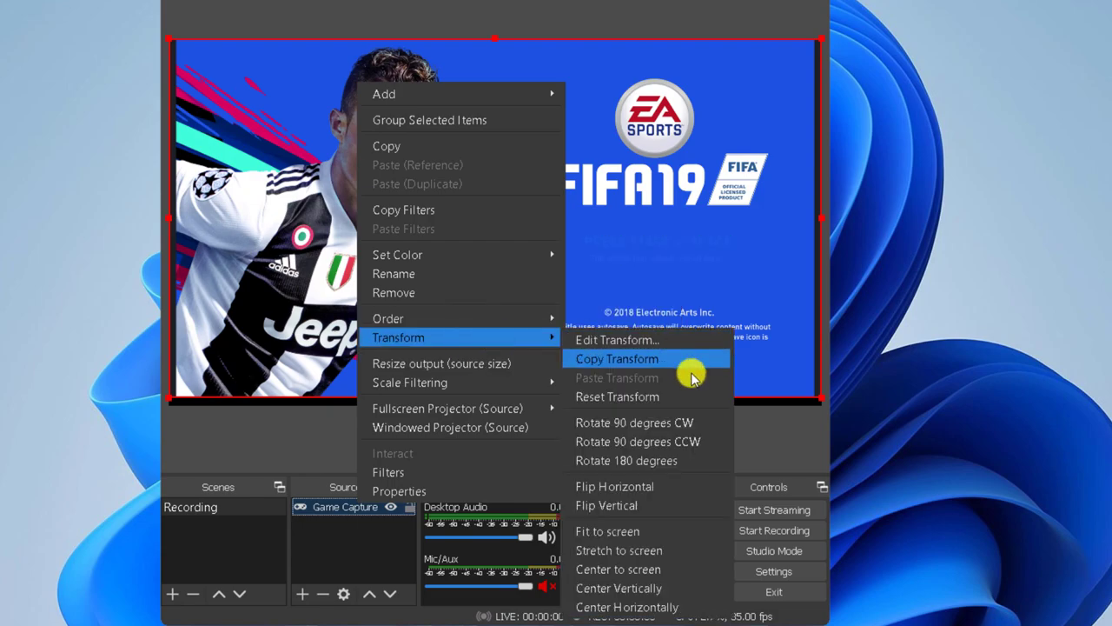
pyautogui.click(627, 532)
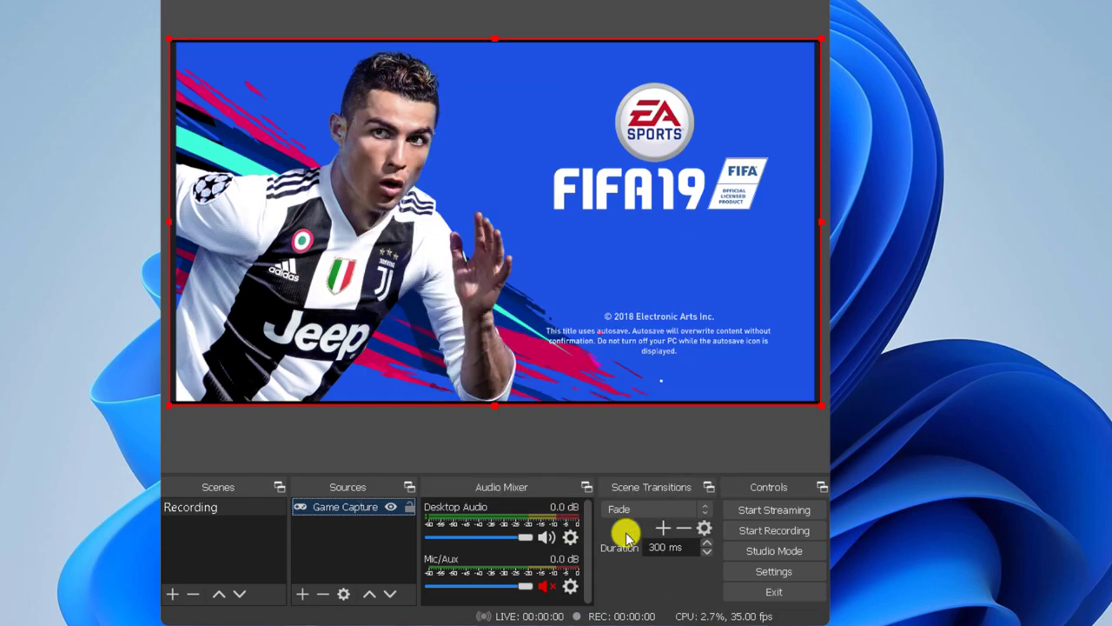